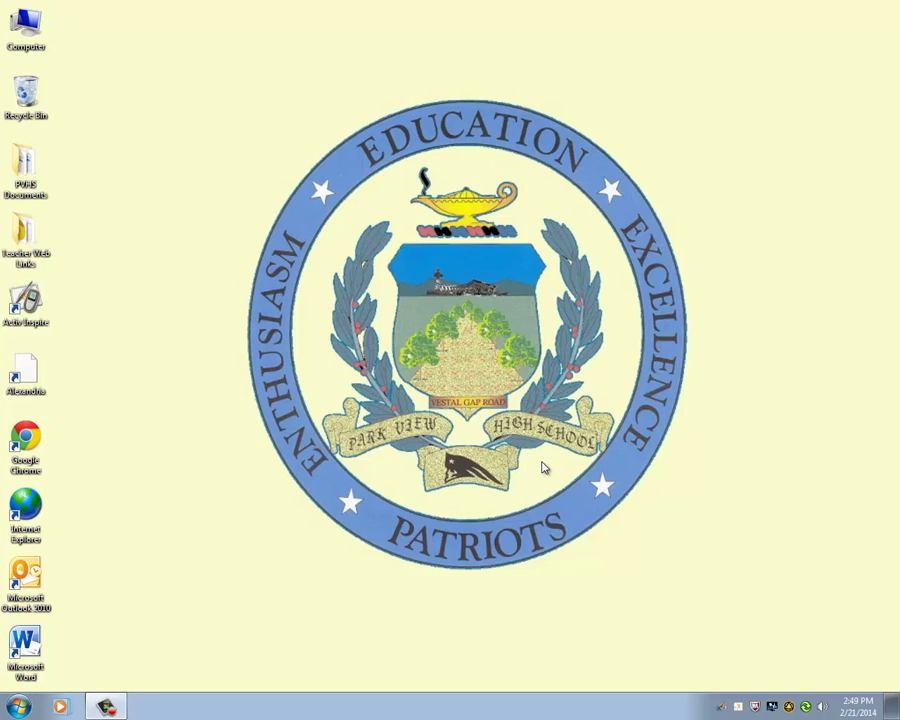
Launch Microsoft Publisher 2010 from the Start menu's Microsoft Office program folder
left_click(19, 706)
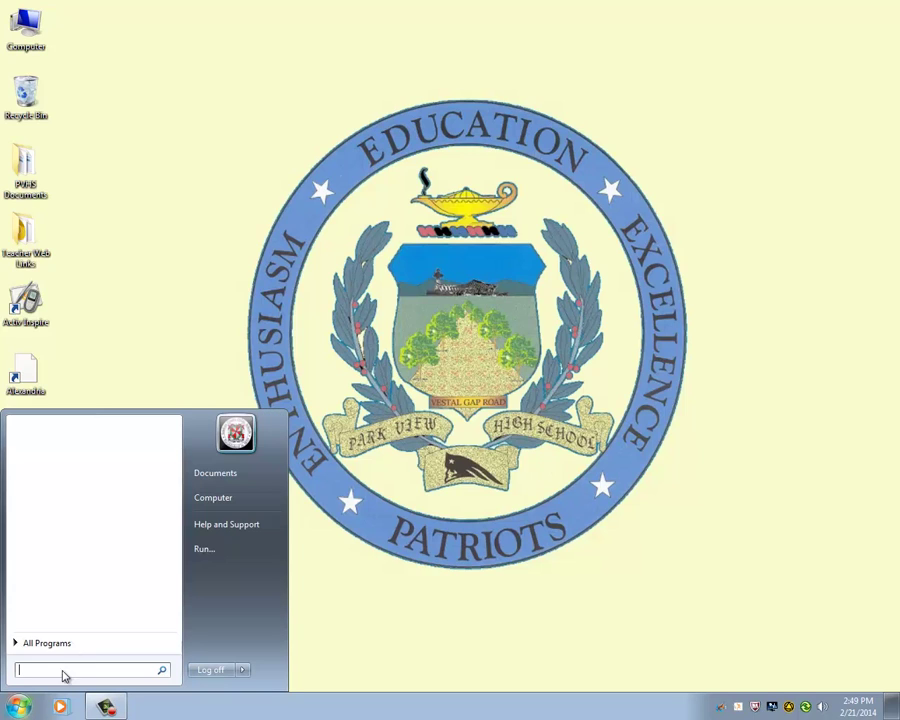
left_click(72, 644)
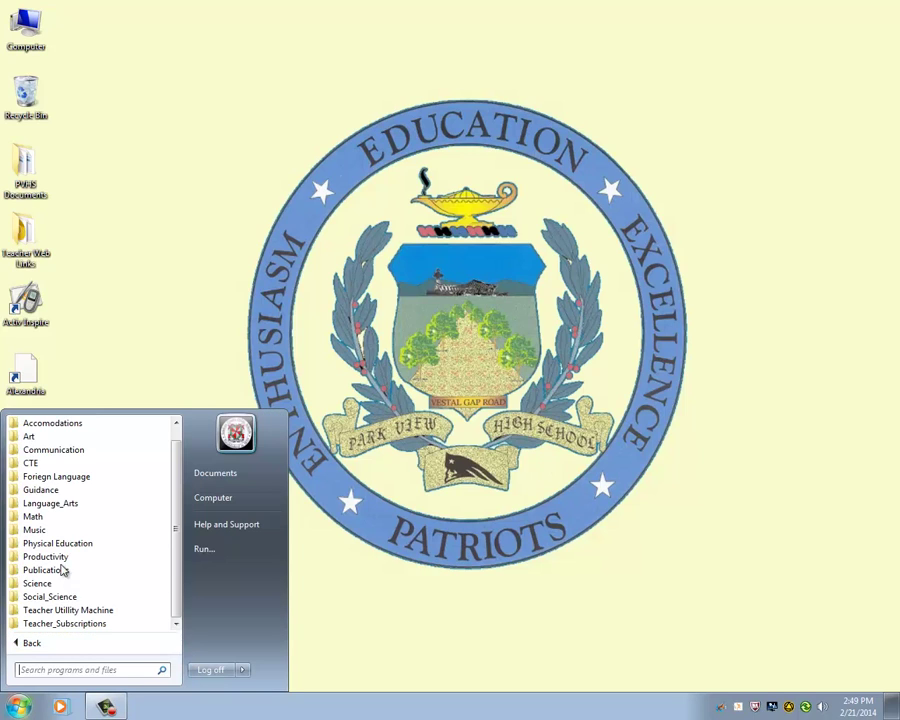
left_click(50, 556)
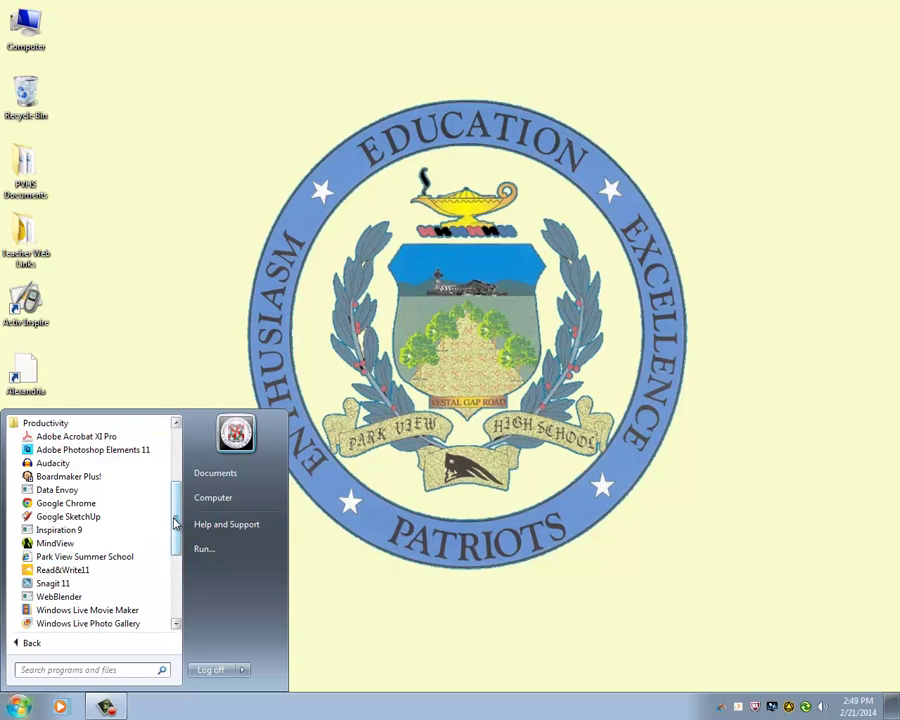
left_click_drag(175, 528, 173, 576)
left_click(104, 560)
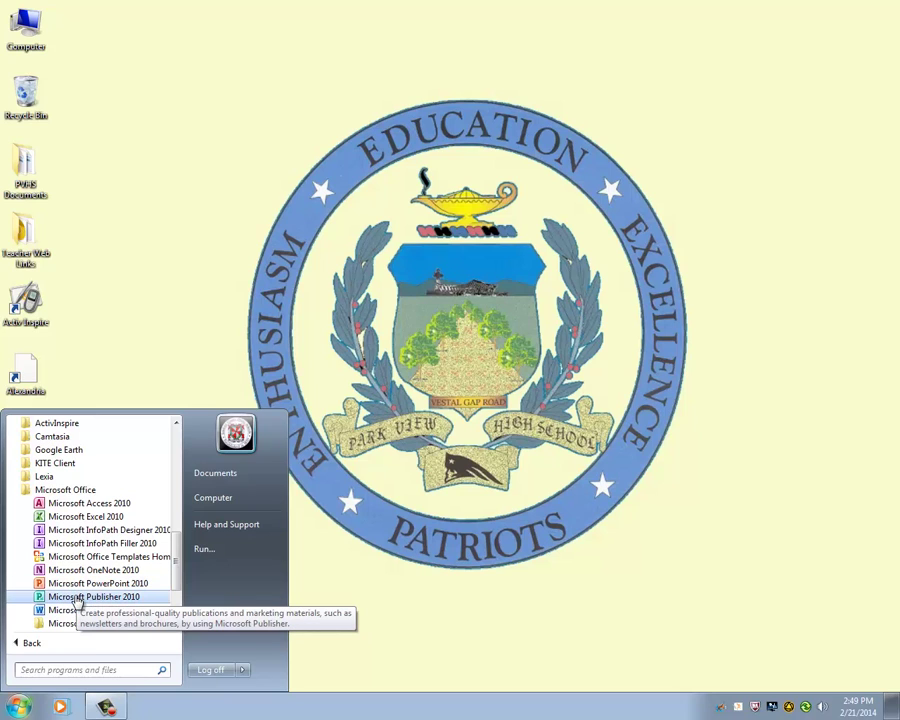
left_click(77, 597)
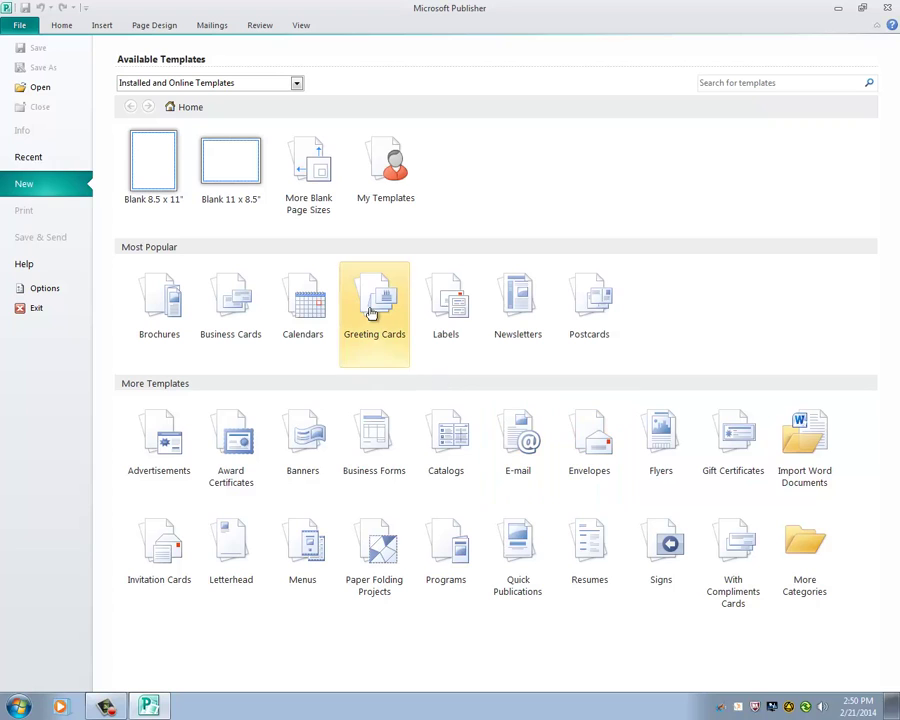
Create a new card from the Birthday 4 greeting card template
left_click(371, 313)
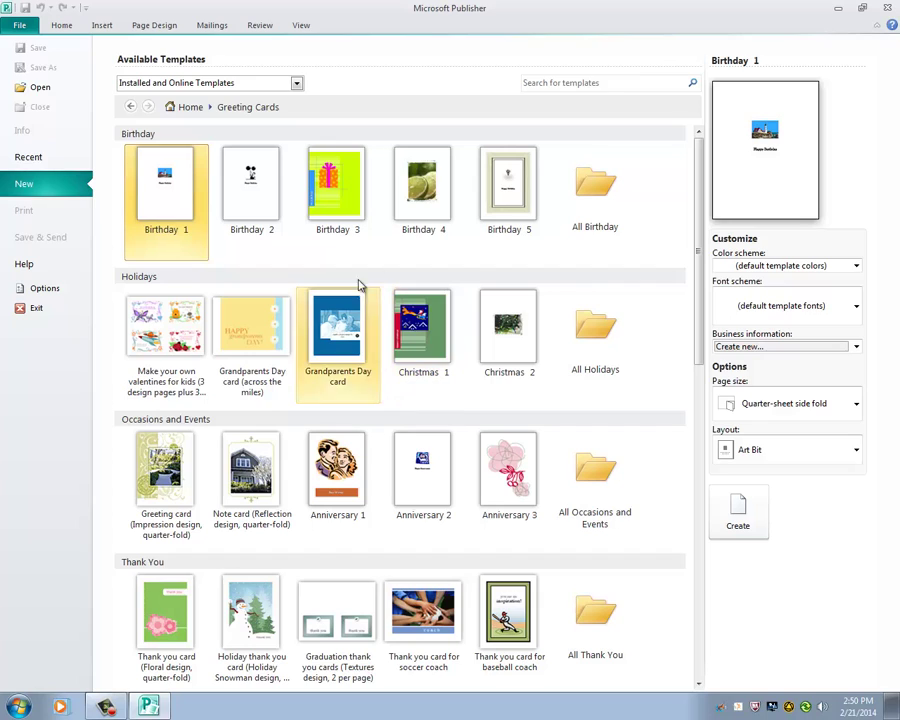
left_click(425, 219)
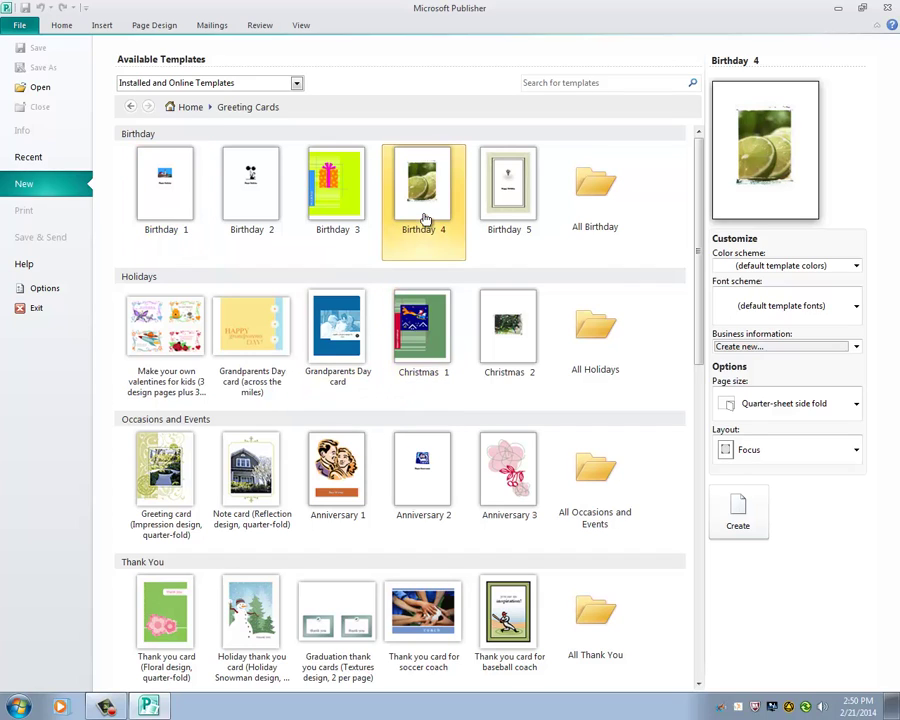
double_click(425, 219)
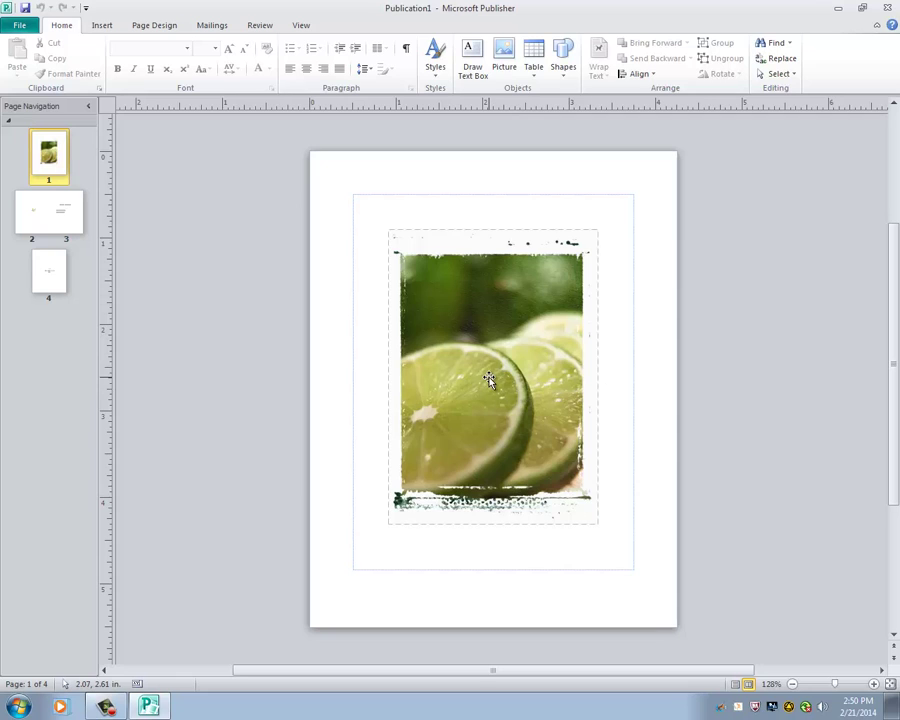
Resize the lime photo by its corner handle to about 3.18 x 4.44 in
left_click(489, 380)
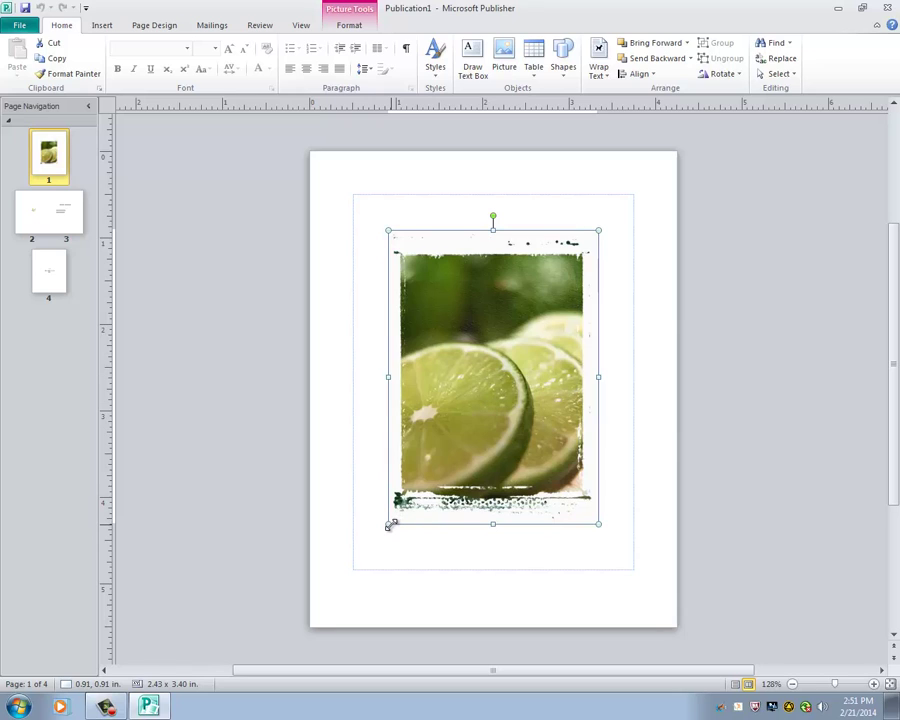
left_click_drag(389, 524, 440, 488)
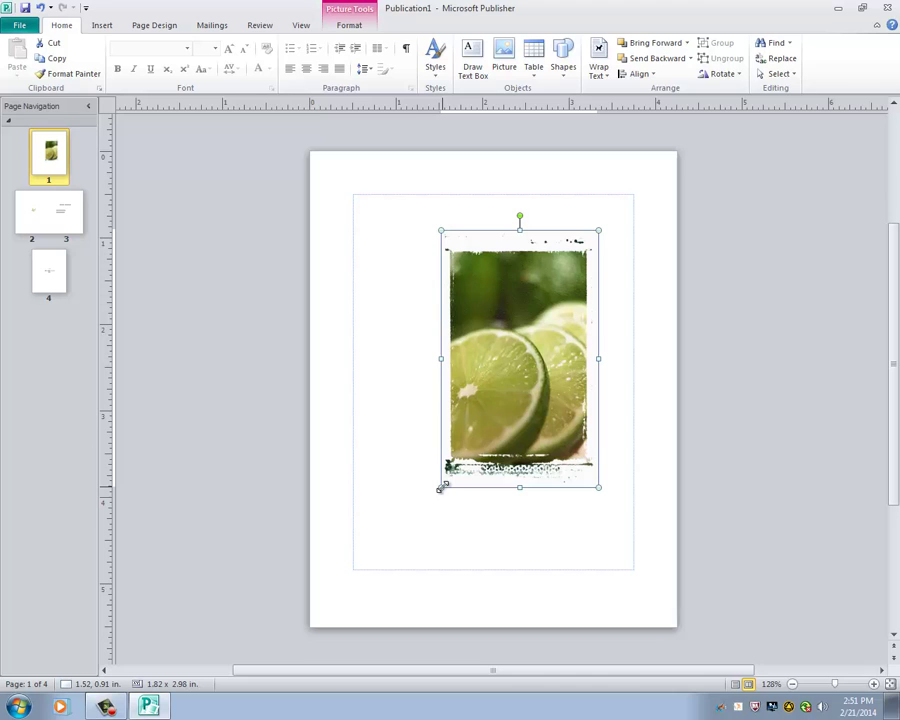
left_click_drag(440, 488, 323, 613)
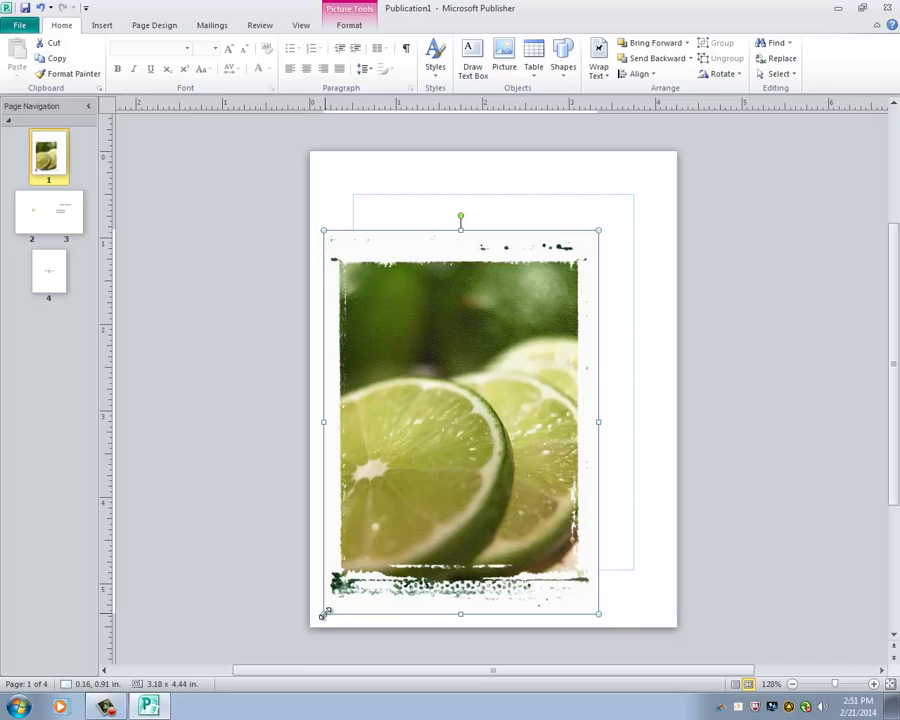
Check the card's side-fold, quarter-sheet print preview, then return to editing page one
left_click(27, 27)
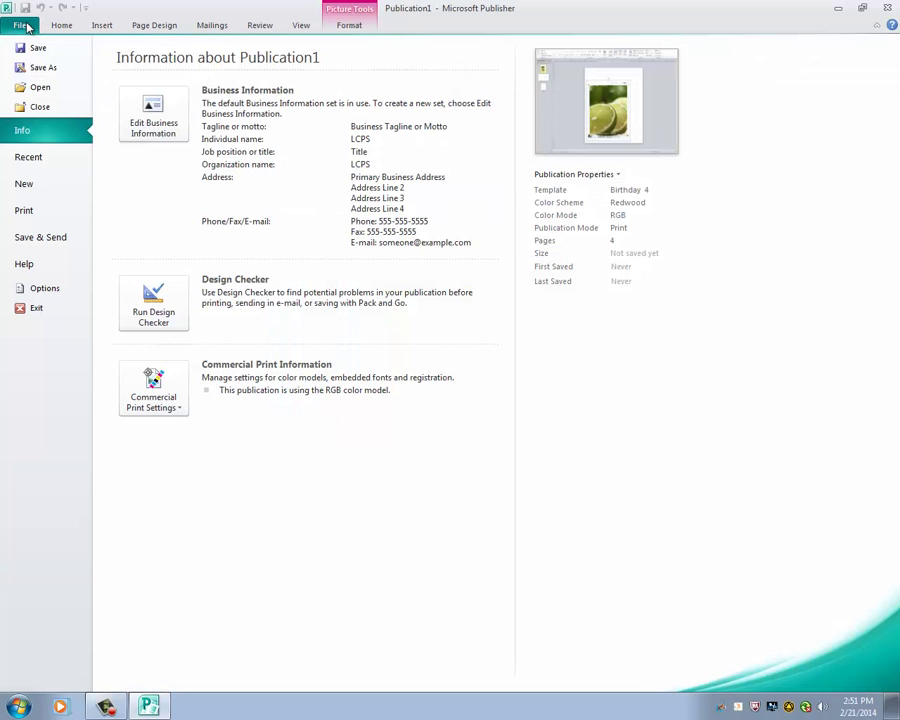
left_click(52, 211)
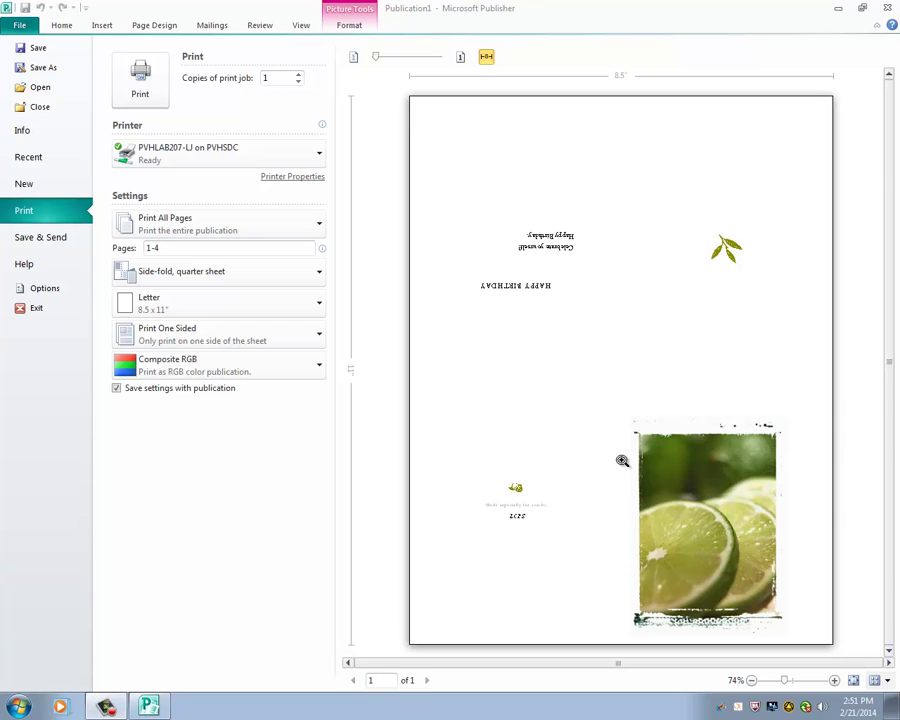
left_click(57, 25)
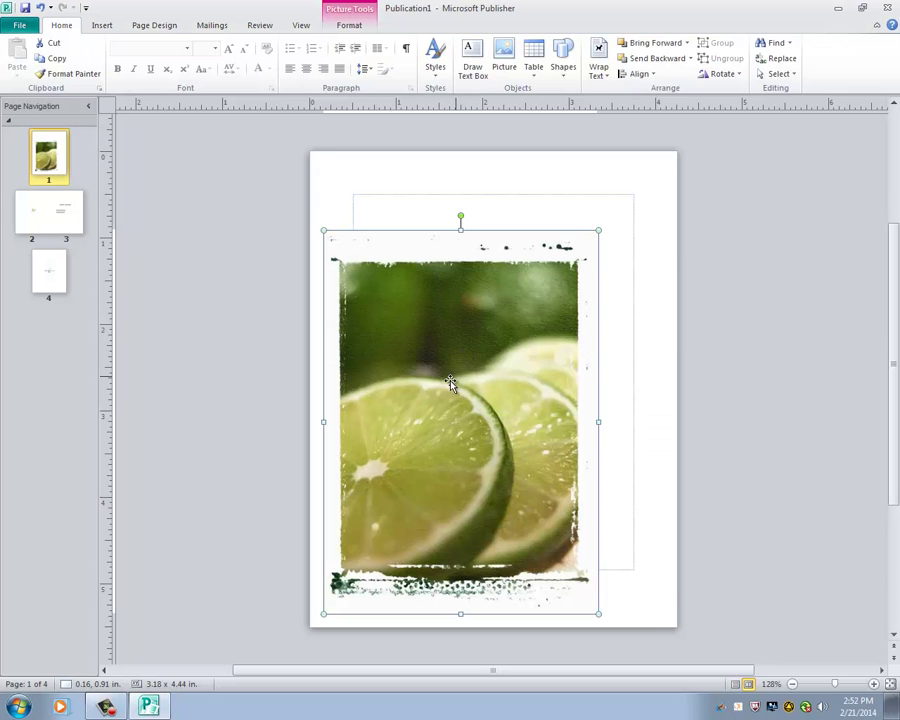
Move the lime photo up and right, undoing trial width and height changes to keep 3.18 x 4.44 in
left_click_drag(446, 382, 485, 353)
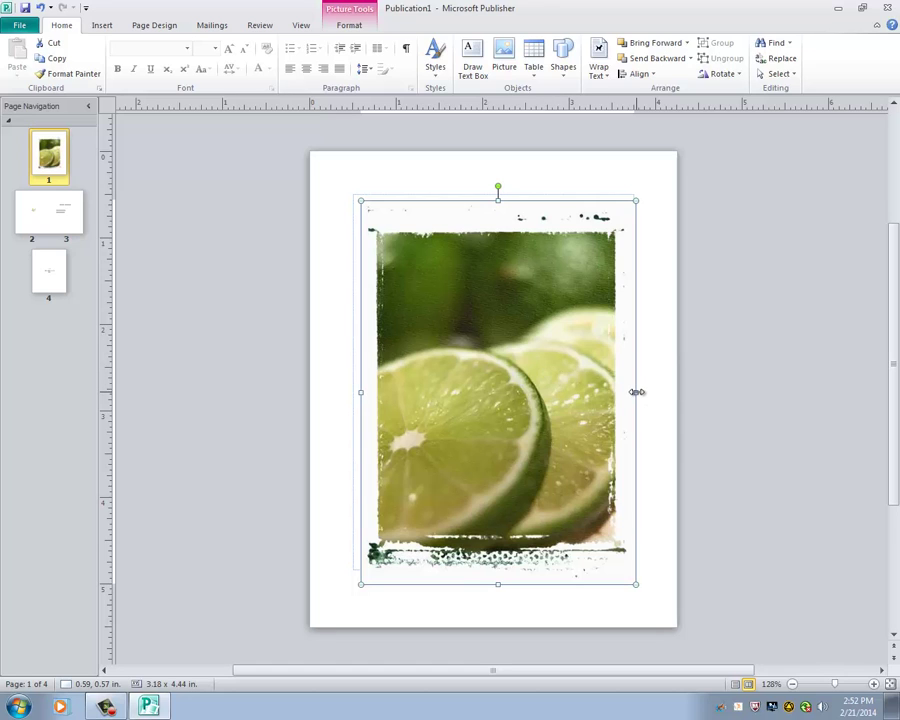
left_click_drag(636, 392, 663, 416)
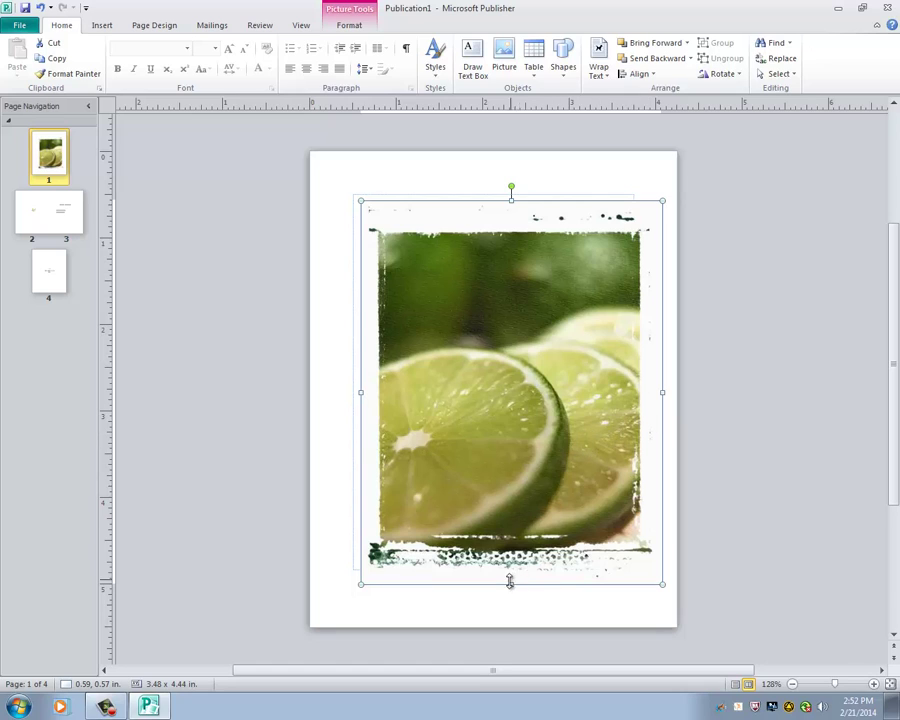
left_click_drag(509, 582, 501, 605)
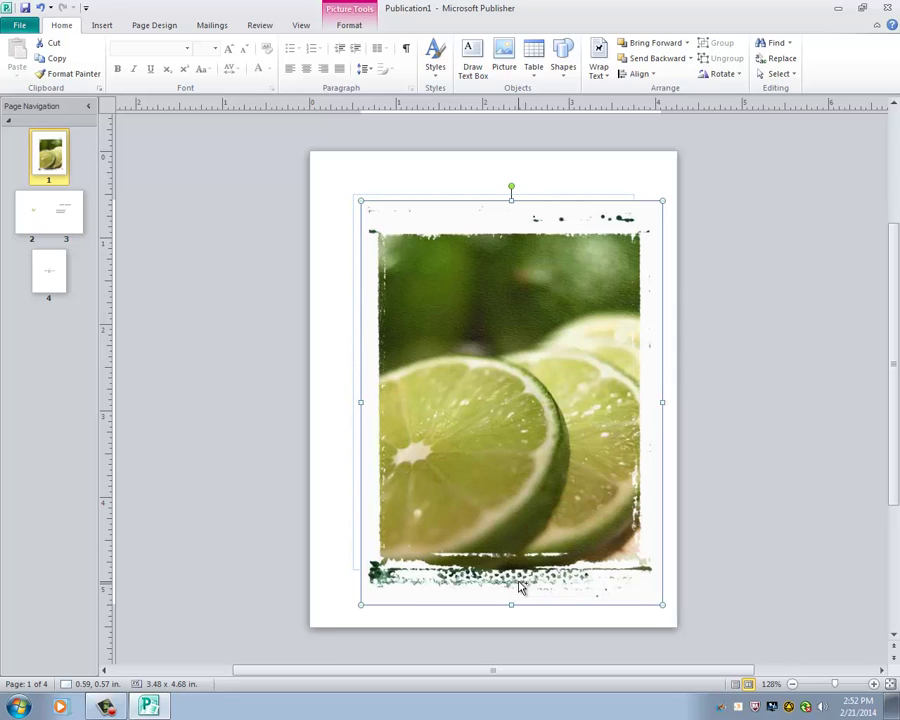
key("ctrl+z")
key("ctrl+y")
key("ctrl+z")
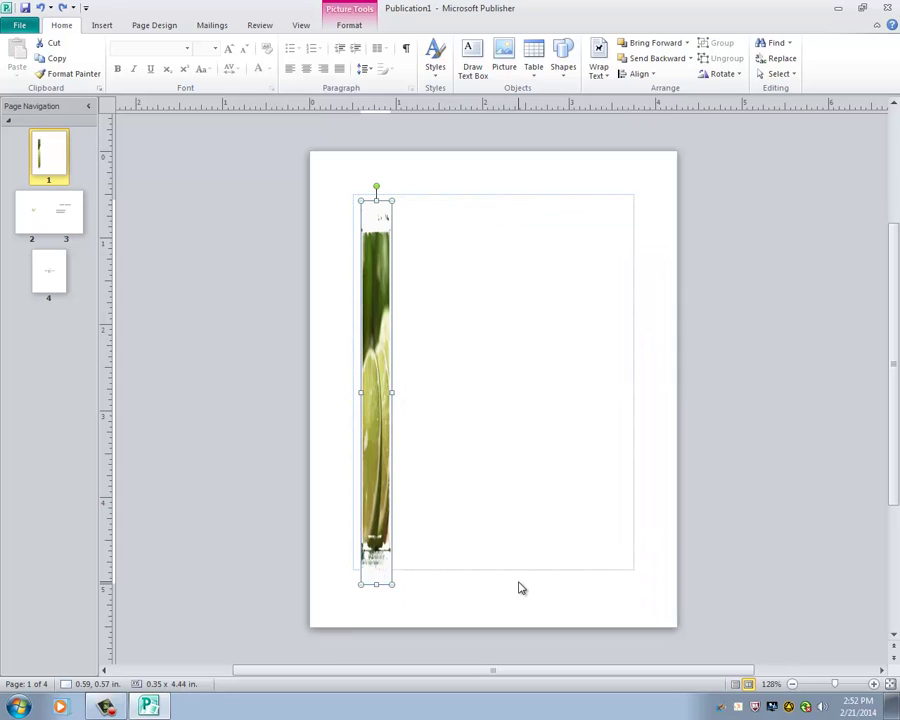
key("ctrl+y")
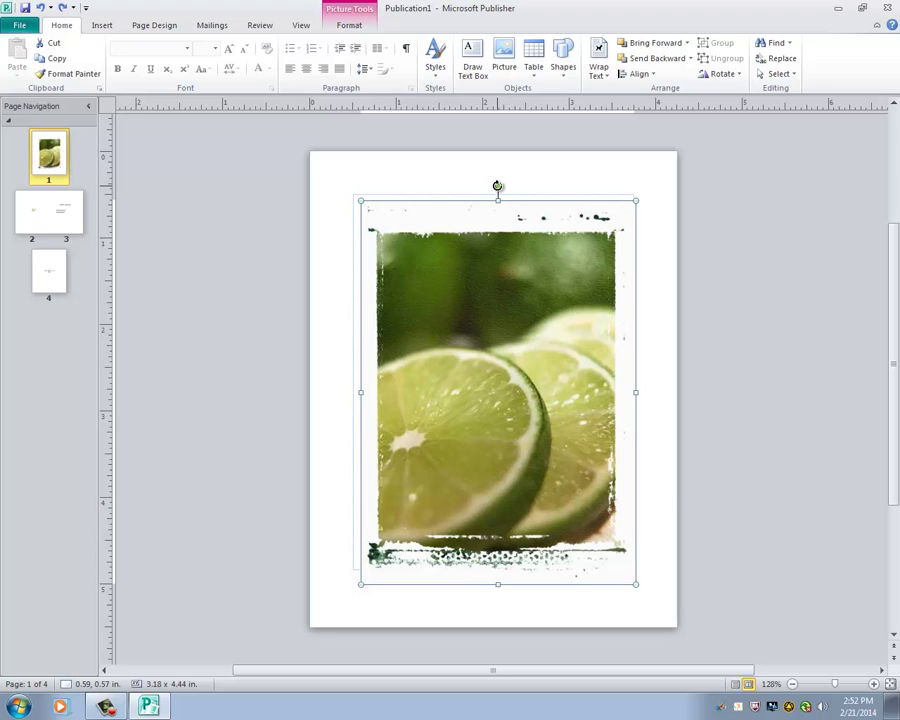
Tilt the lime photo, then set it at the top-left margin corner, 0.50 in from the edges
left_click_drag(497, 186, 497, 232)
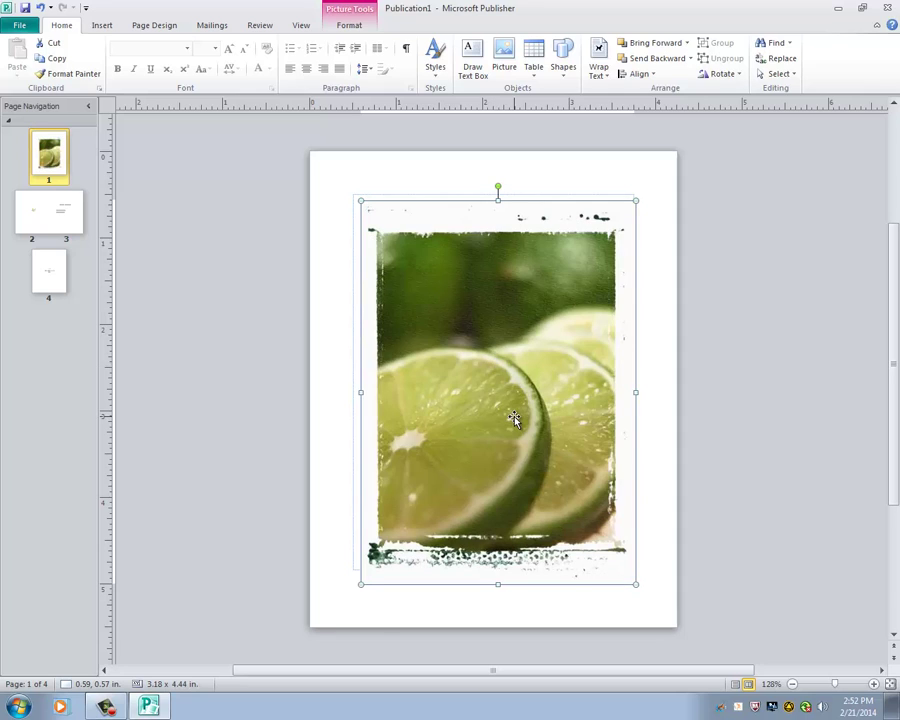
left_click_drag(510, 425, 529, 427)
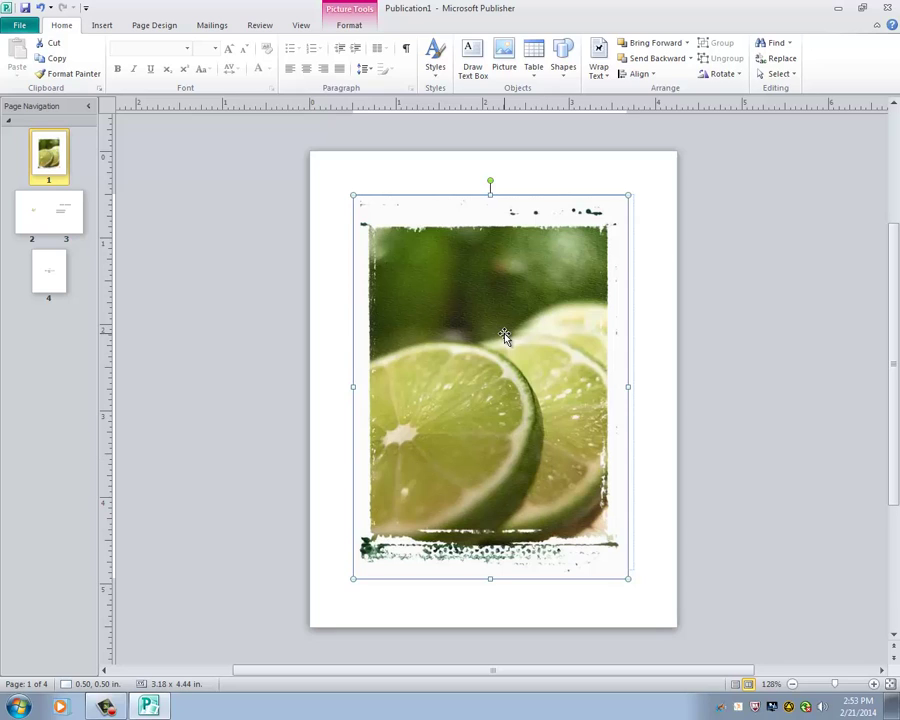
Crop the ragged white frame off the lime photo's edges, leaving a 2.59 x 3.38 in image
left_click(345, 26)
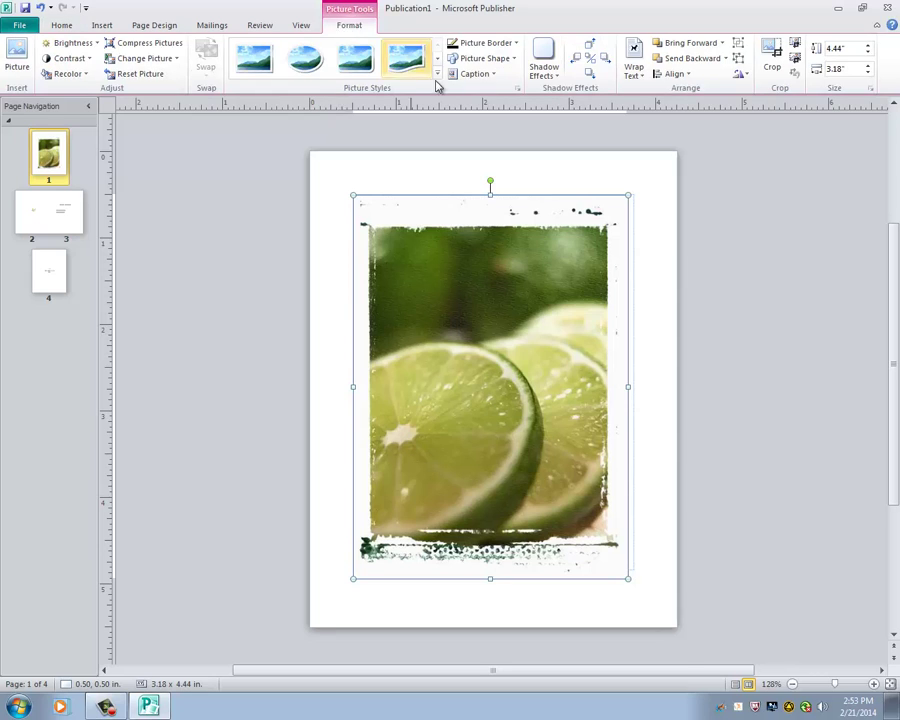
left_click(772, 55)
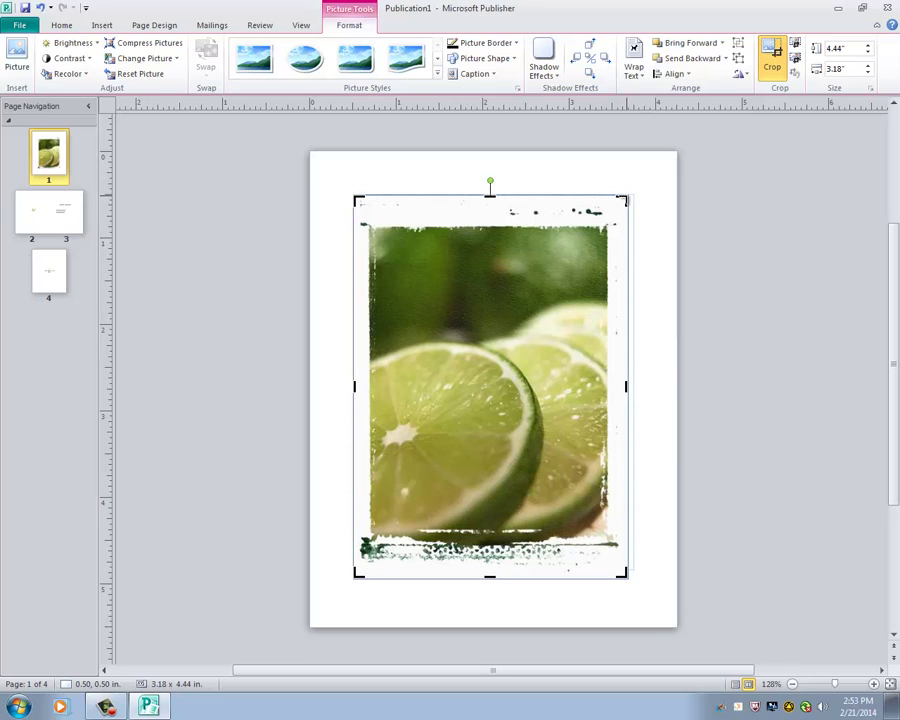
left_click_drag(621, 201, 615, 235)
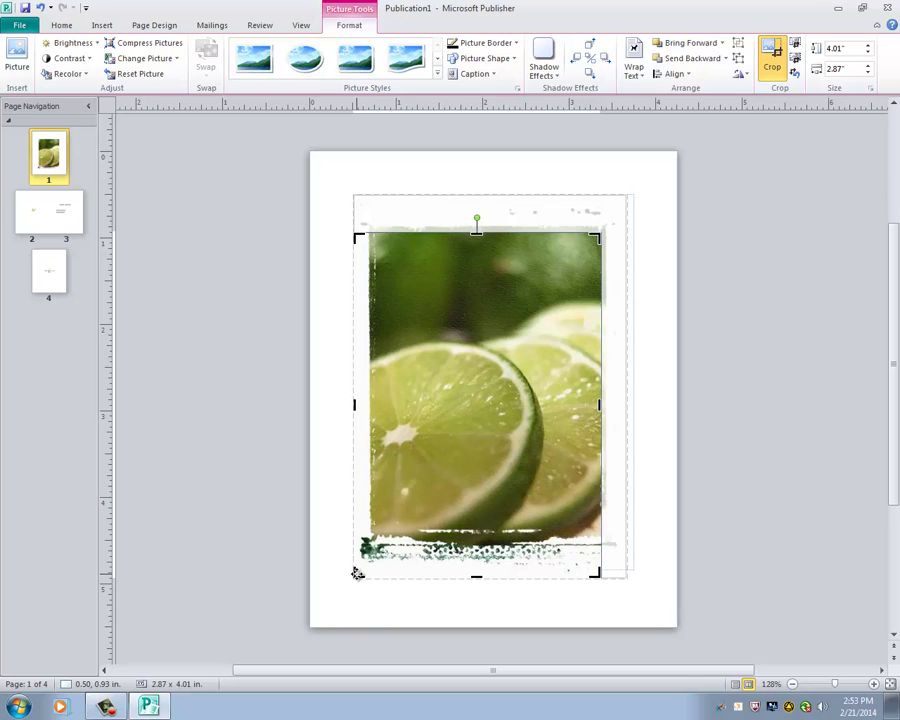
left_click_drag(357, 574, 381, 519)
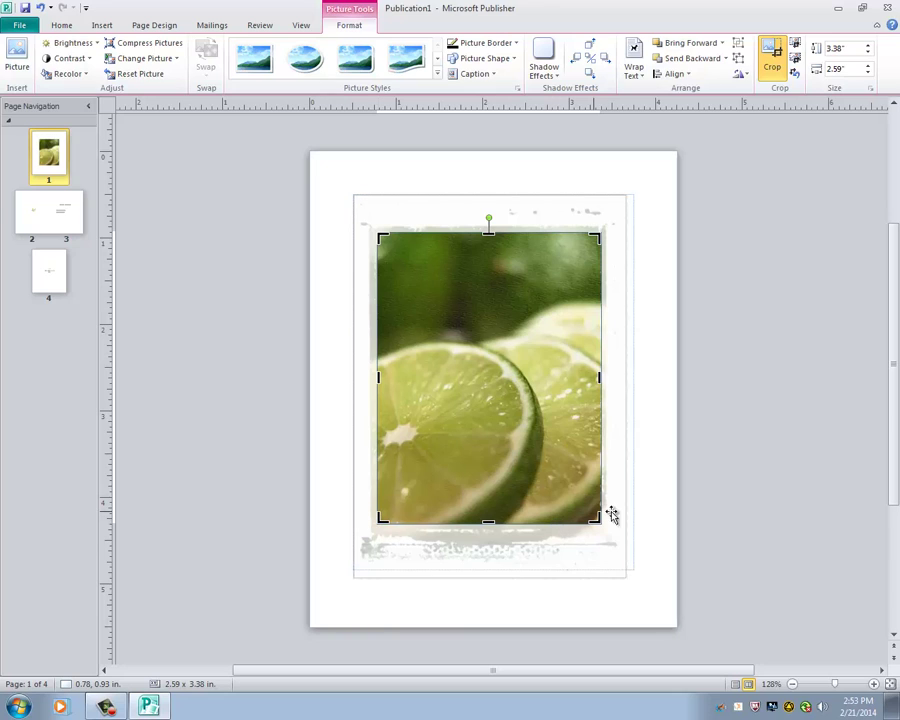
left_click(716, 414)
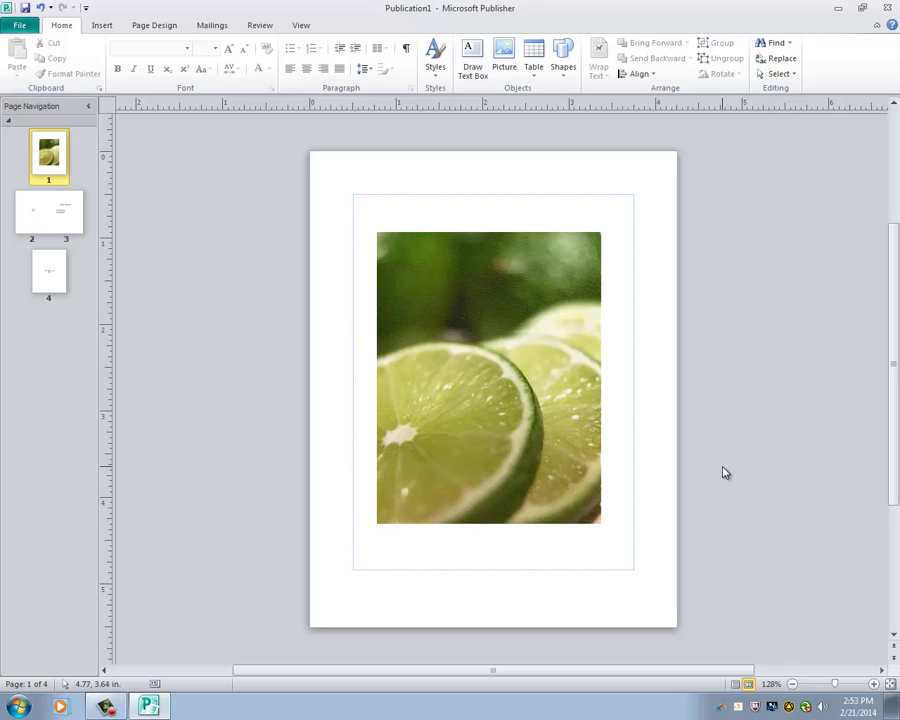
Keep the lime photo's brightness and contrast at the normal 0% levels
left_click(489, 428)
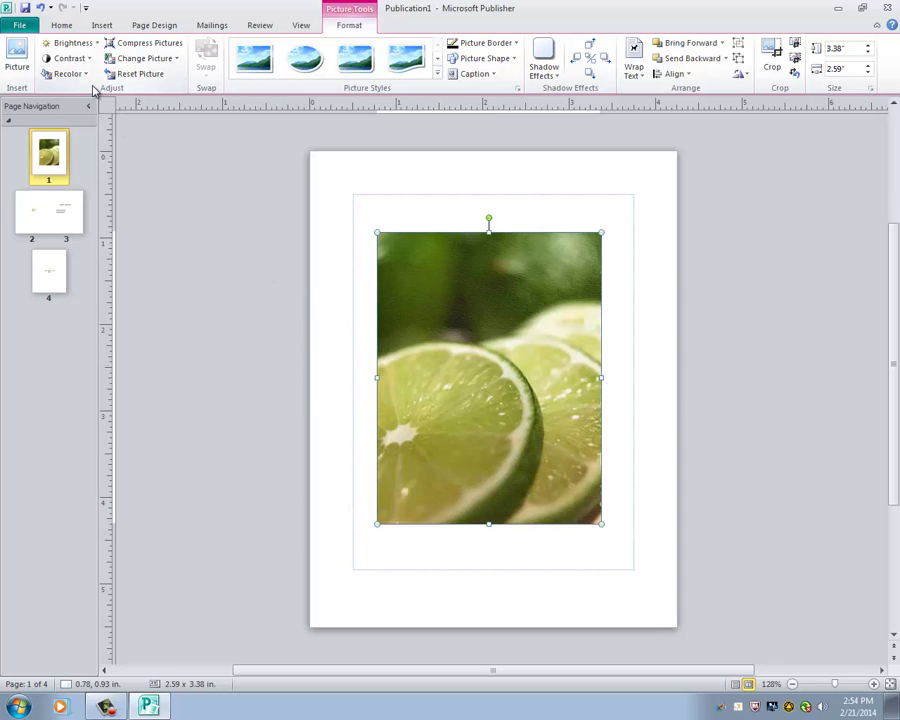
left_click(64, 43)
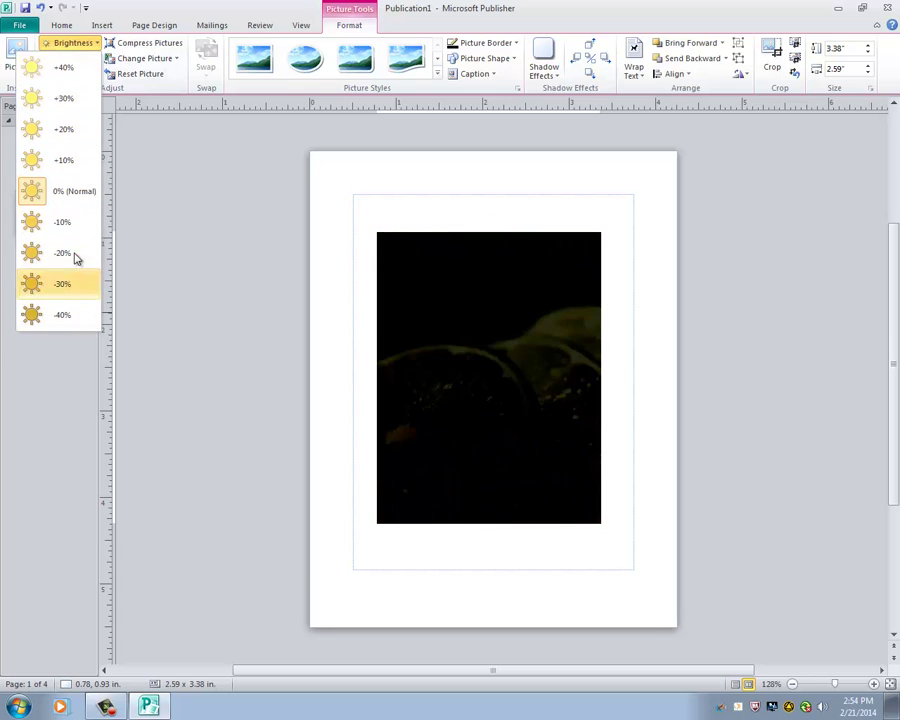
left_click(85, 190)
left_click(85, 58)
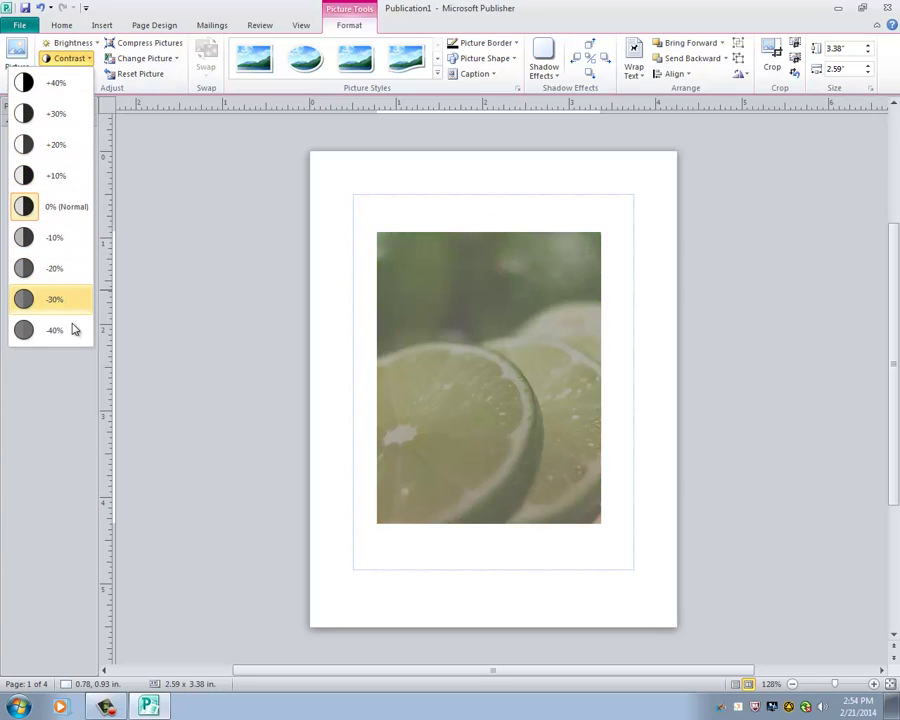
left_click(60, 205)
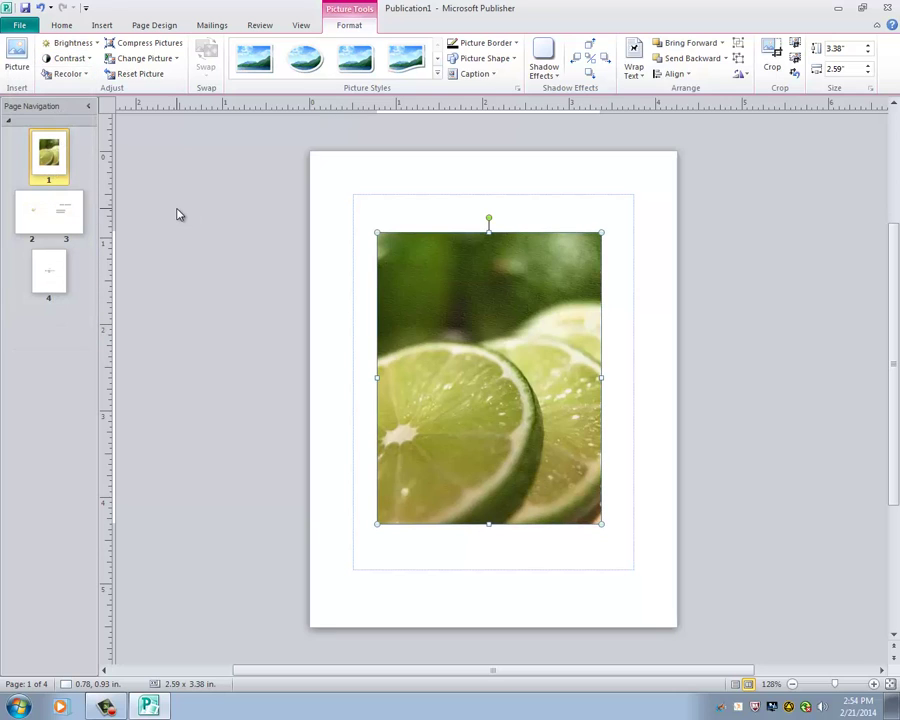
left_click(85, 75)
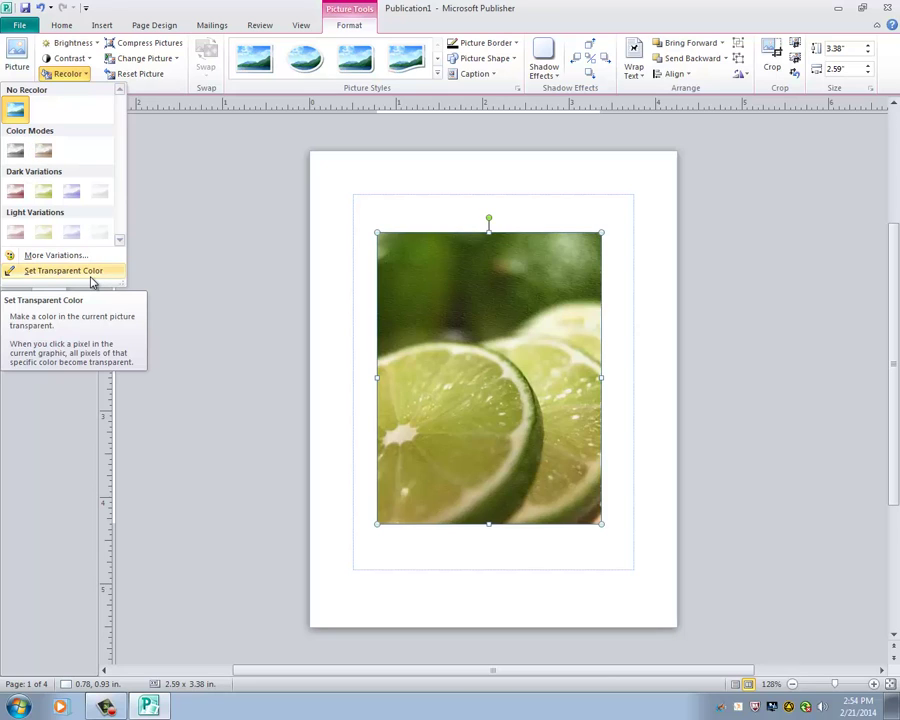
Set the lime photo's dark green tone as its transparent colour
left_click(90, 277)
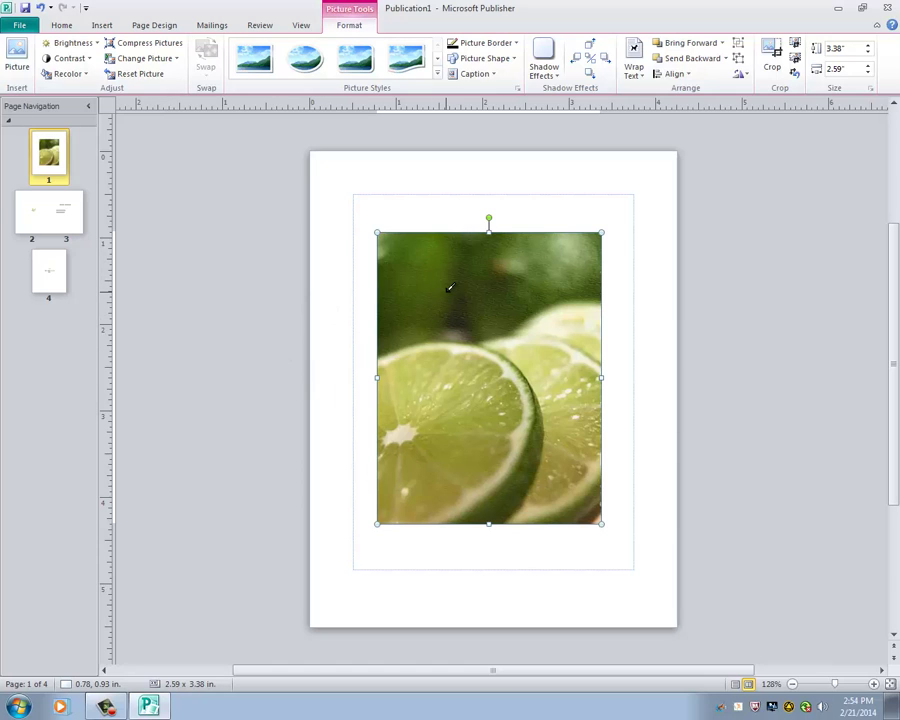
left_click(449, 288)
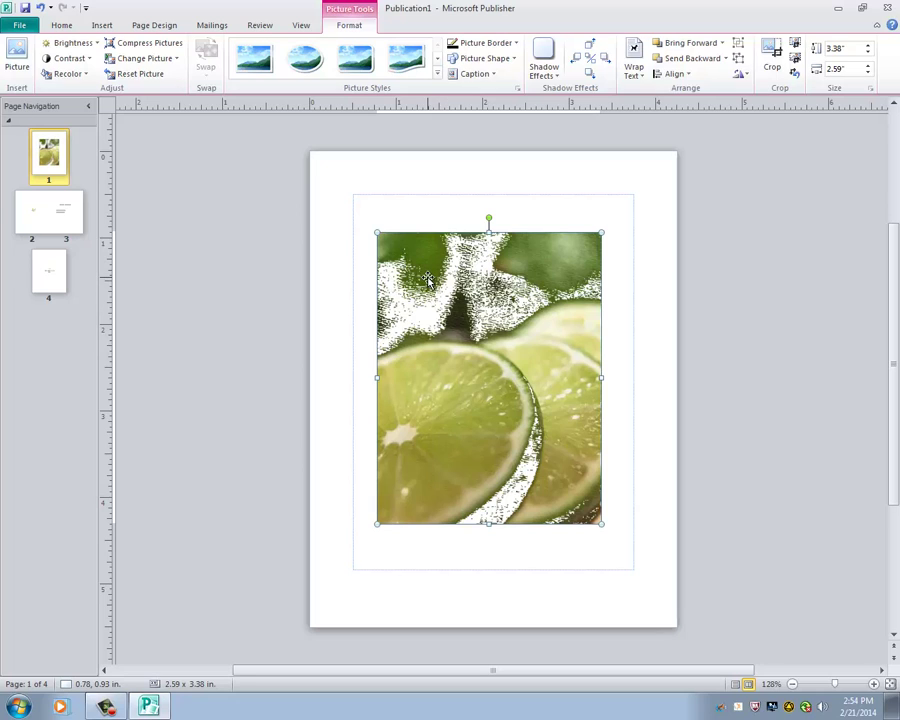
Insert the Meep.jpg Beaker photo from the TeacherPics folder onto page one
left_click(102, 27)
left_click(122, 66)
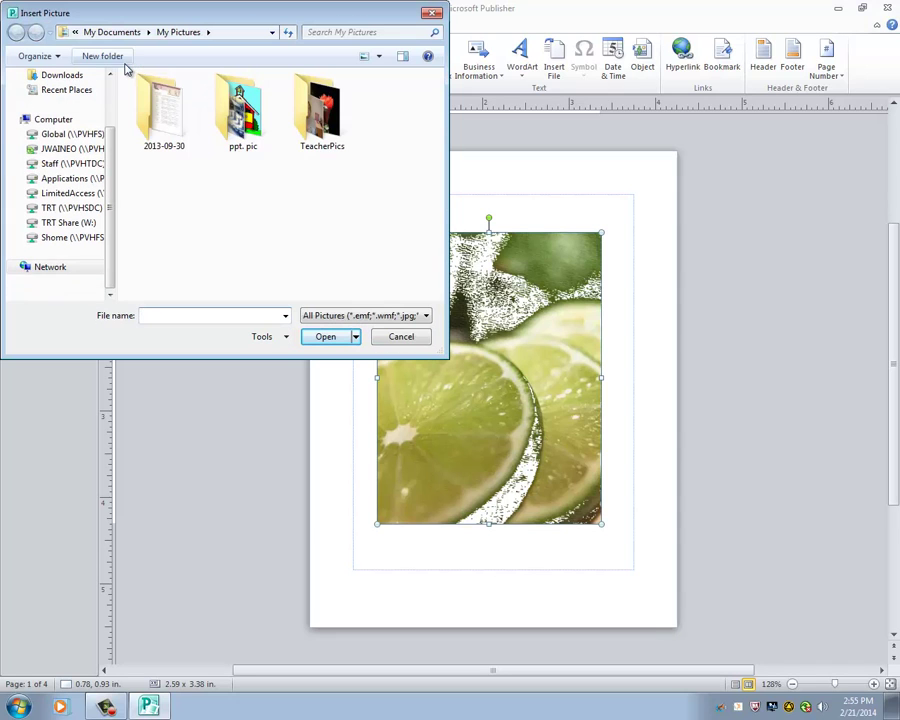
double_click(297, 134)
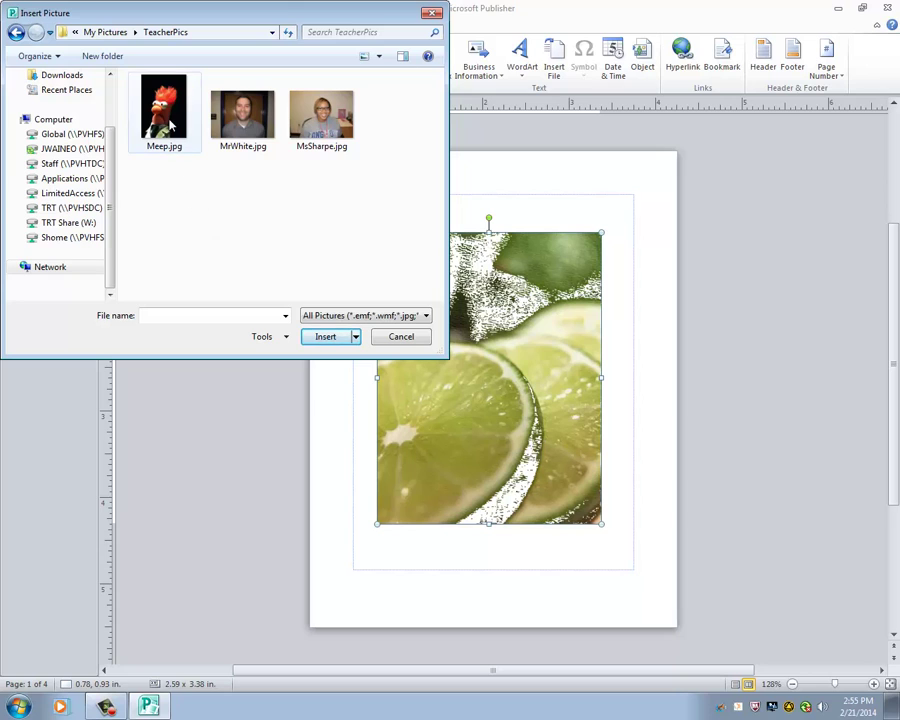
double_click(167, 120)
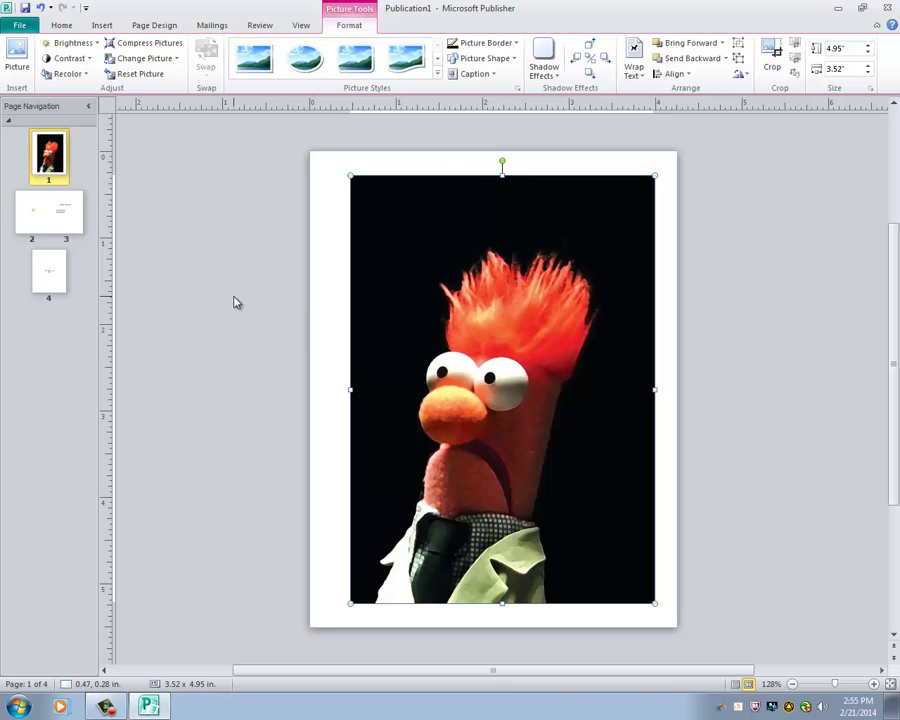
Try a transparent black background and a move on the Beaker photo, then undo both
left_click(87, 75)
left_click(65, 274)
left_click(411, 263)
left_click_drag(488, 424, 466, 416)
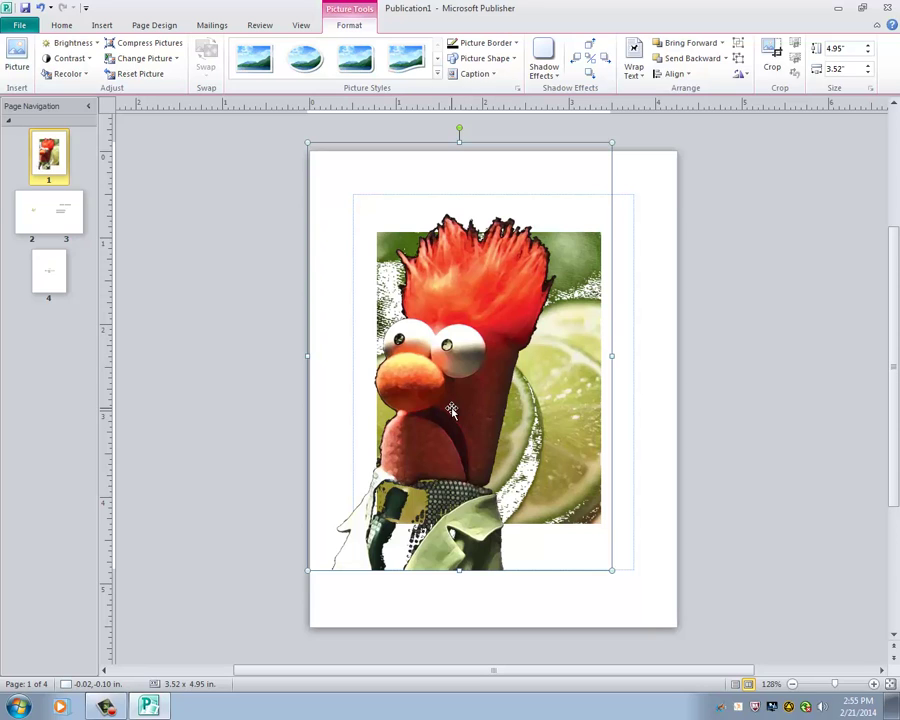
key("ctrl+z")
key("ctrl+z")
key("ctrl+z")
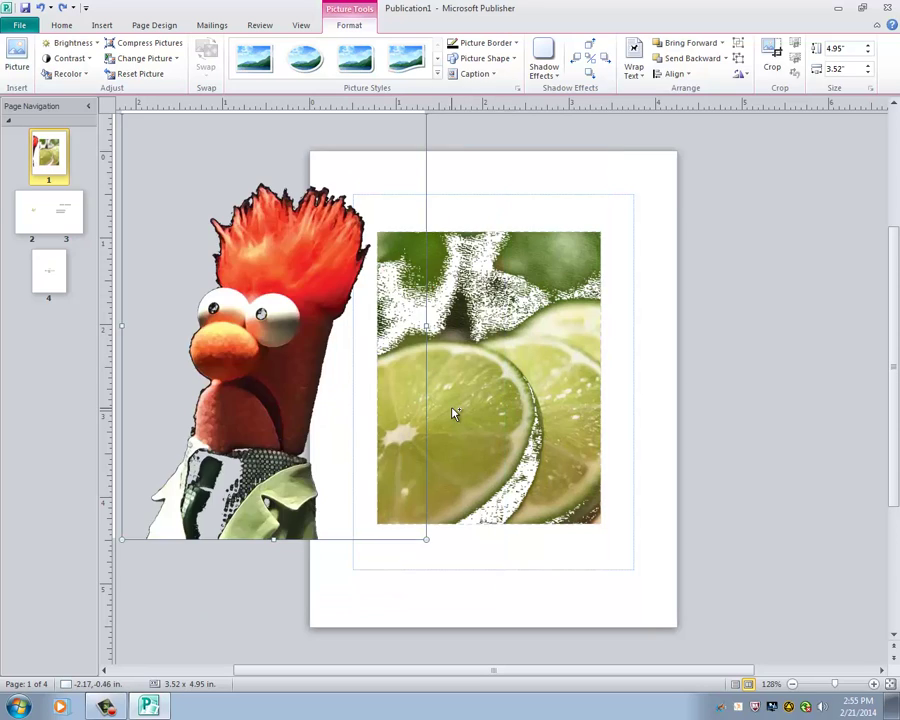
key("ctrl+z")
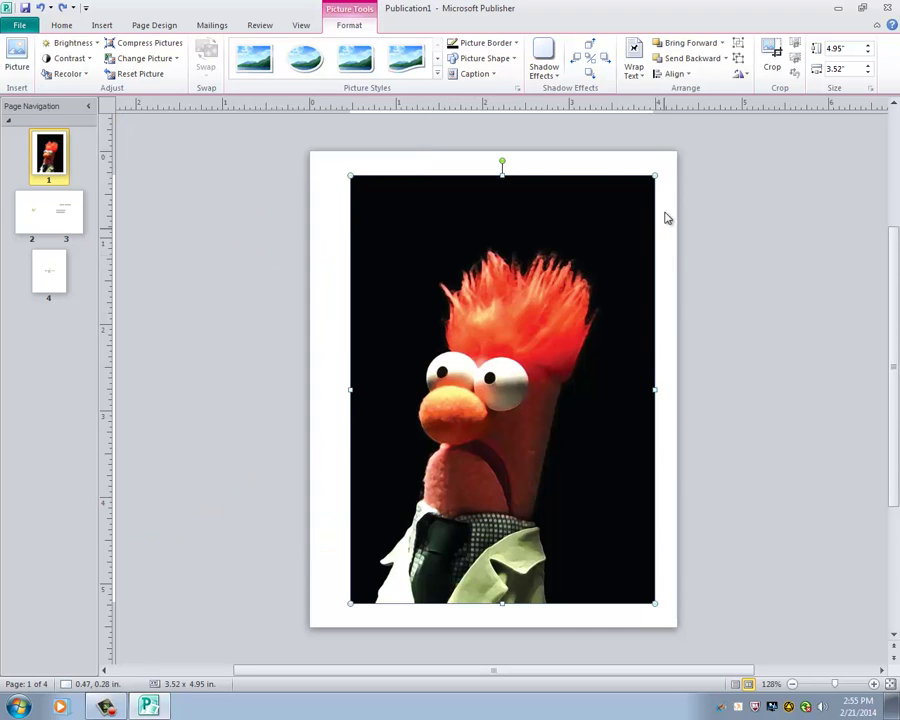
Shrink the Beaker photo to 1.25 x 1.76 in on the lime's top-right corner, with no border
left_click_drag(655, 176, 435, 510)
left_click_drag(356, 601, 552, 328)
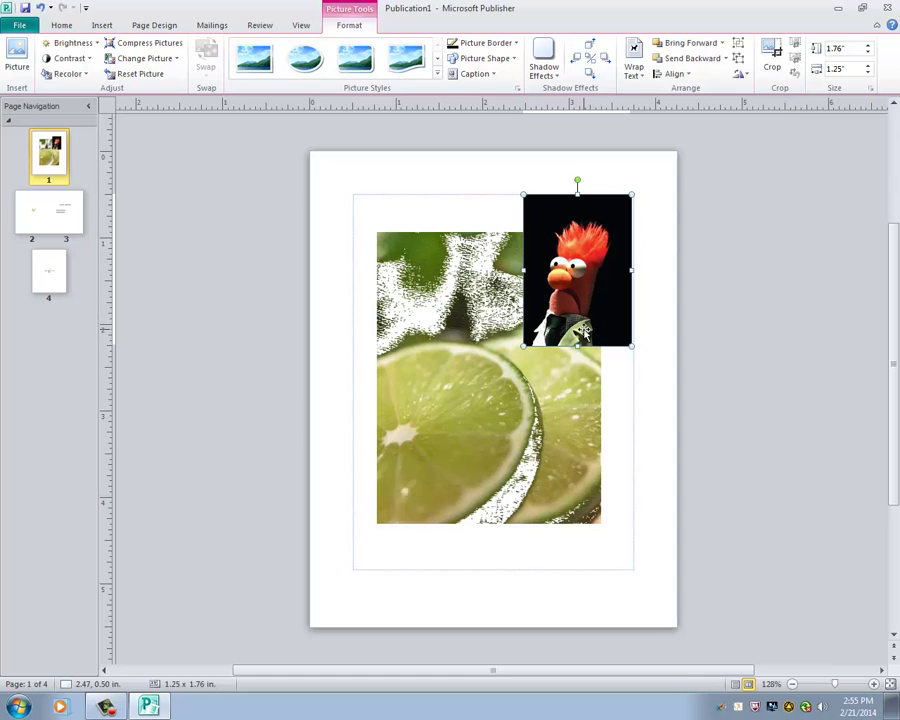
left_click(510, 45)
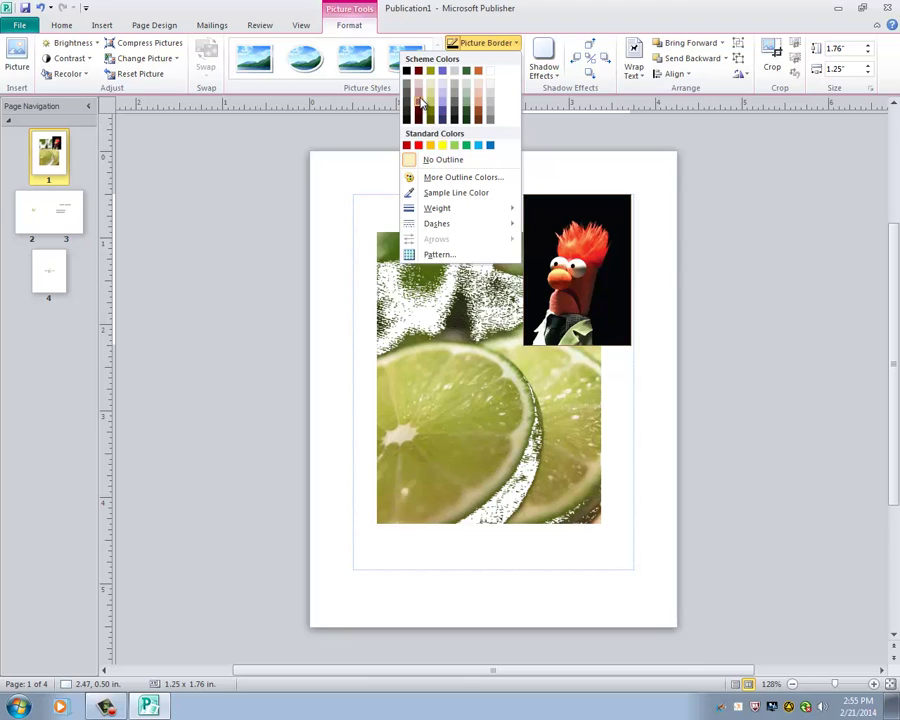
mouse_move(412, 207)
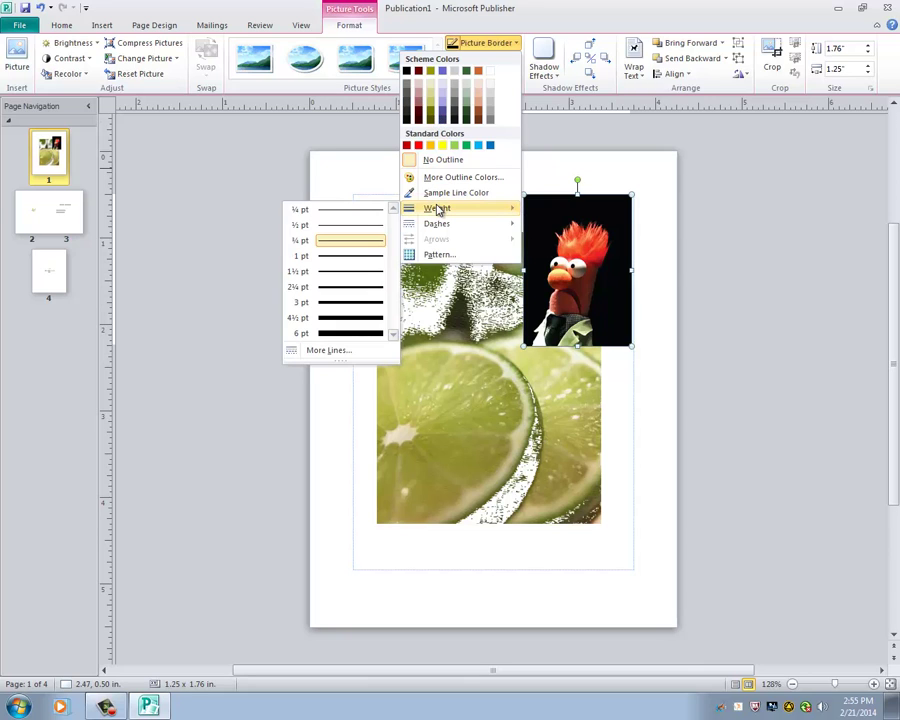
left_click(355, 336)
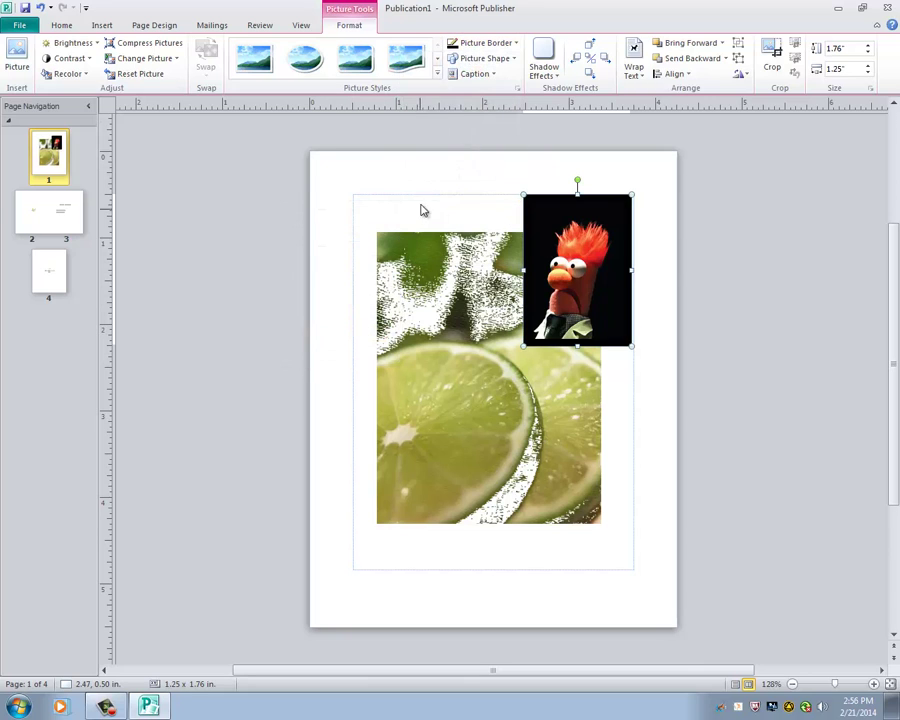
left_click(502, 45)
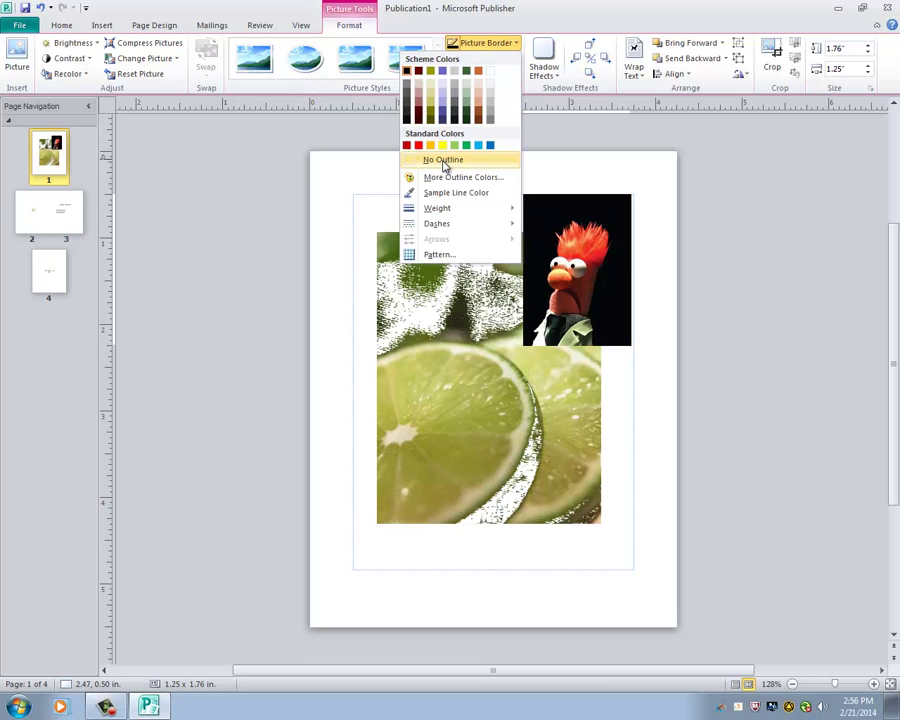
left_click(445, 162)
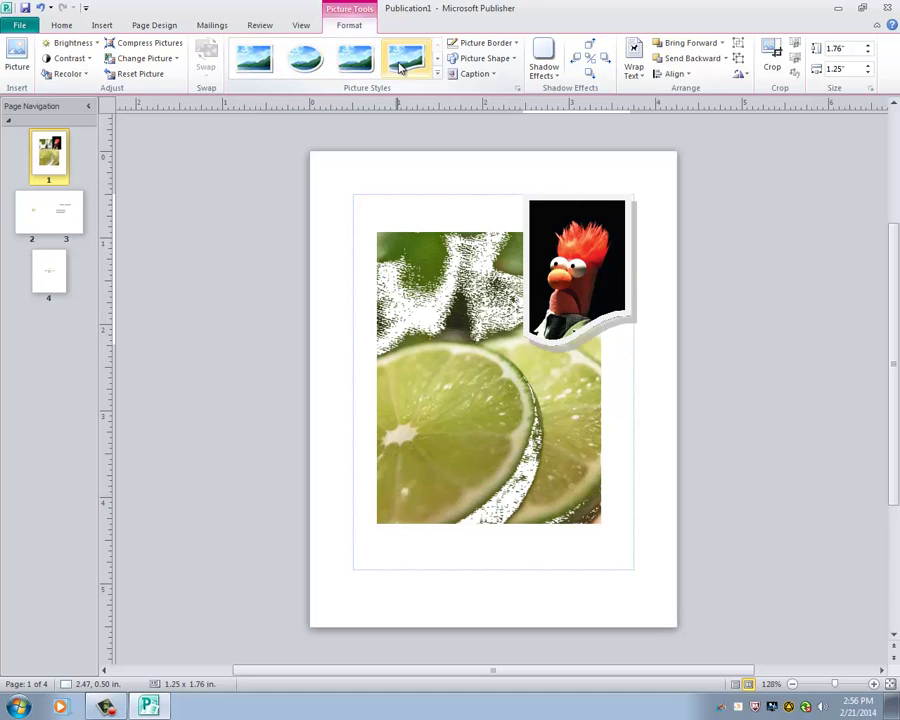
left_click(436, 59)
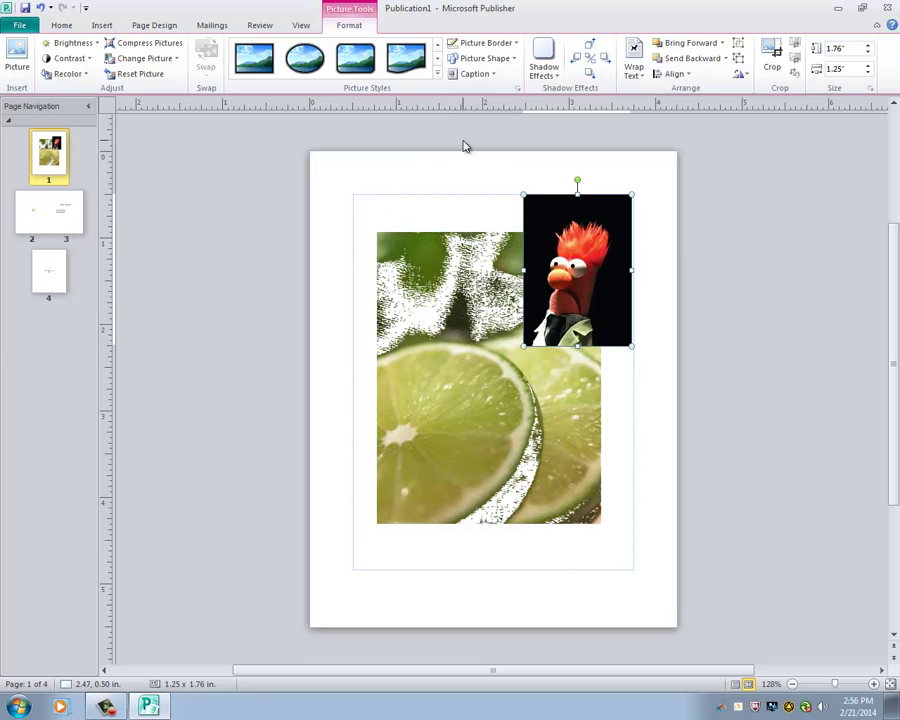
Give the Beaker photo the Up Arrow block-arrow picture shape
left_click(508, 60)
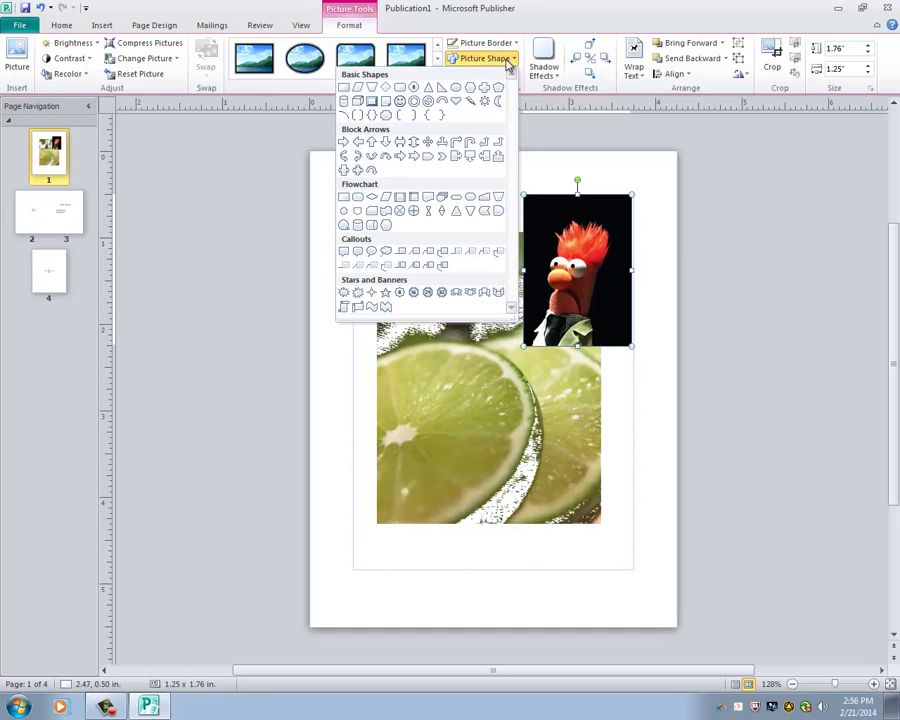
left_click(372, 142)
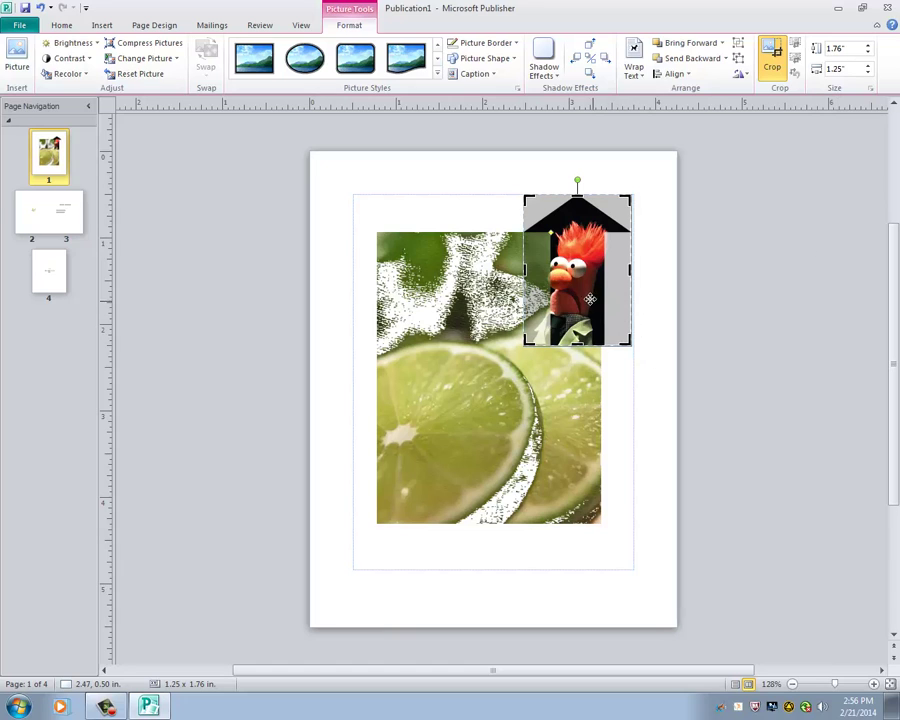
mouse_move(589, 298)
left_mouse_down()
mouse_move(578, 295)
mouse_move(586, 290)
left_mouse_up()
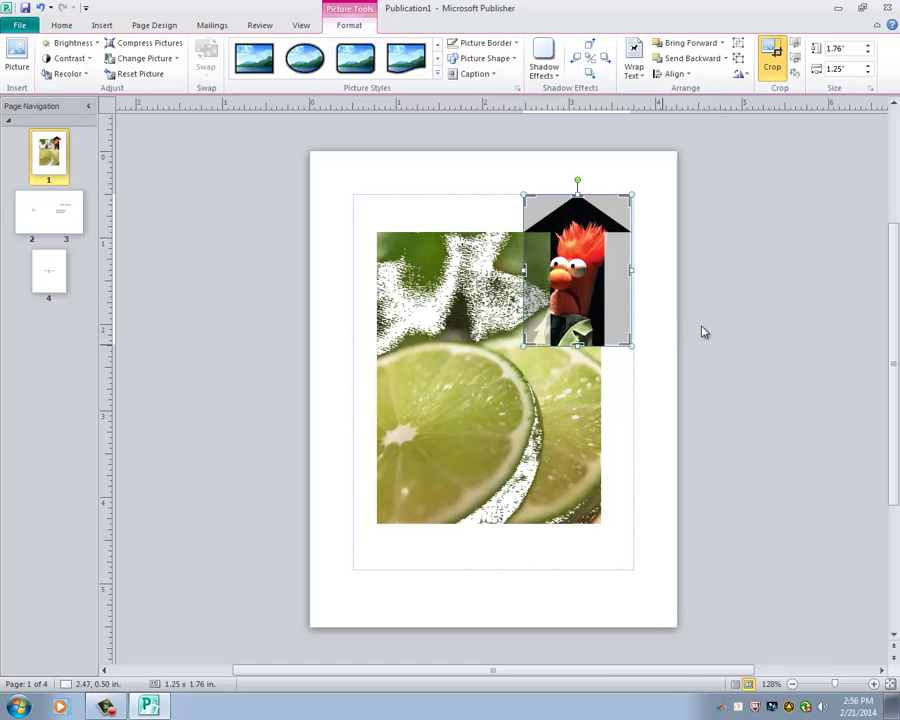
left_click(724, 308)
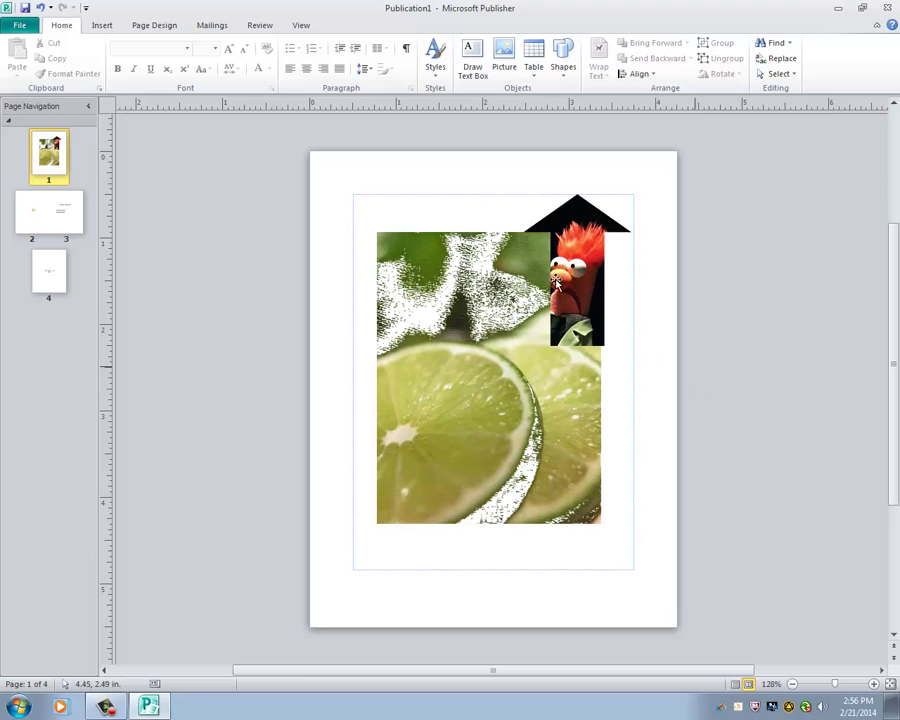
Insert orange ring-style WordArt reading 'happy birthday'
left_click(102, 25)
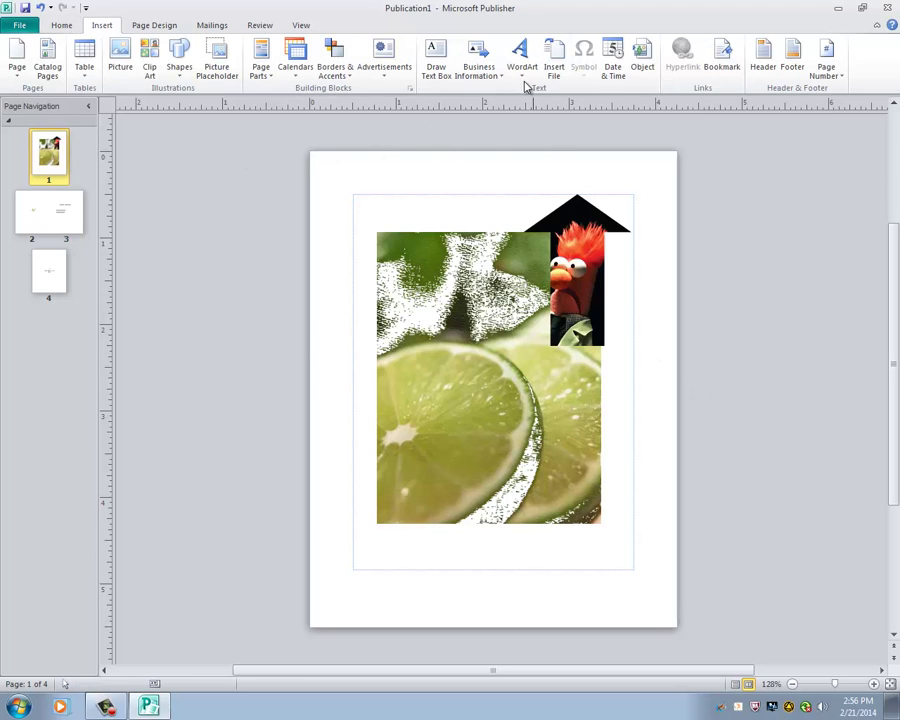
left_click(521, 68)
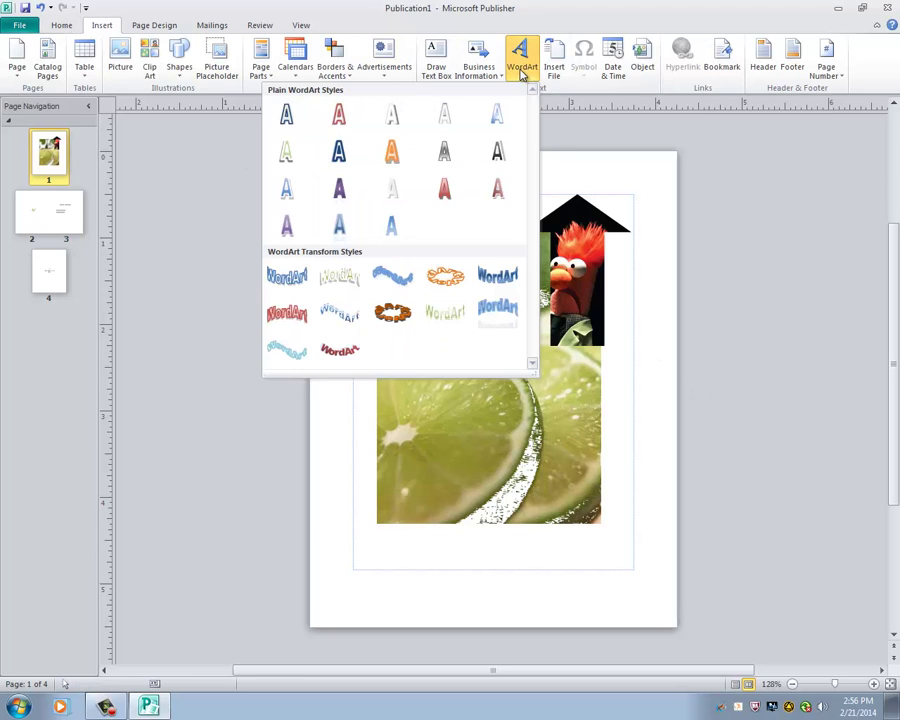
left_click(392, 312)
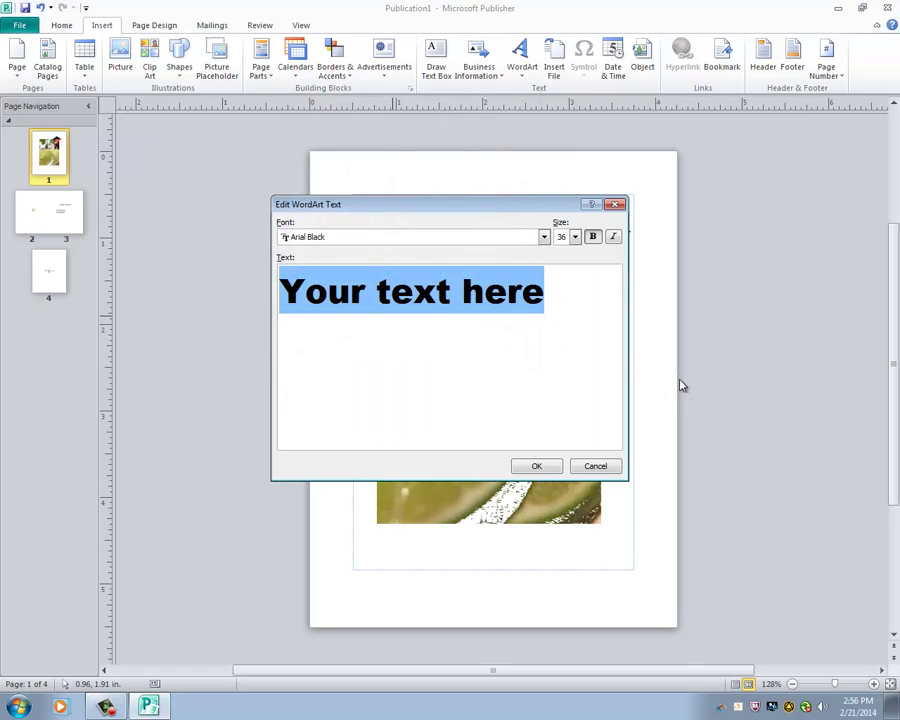
type("happy ")
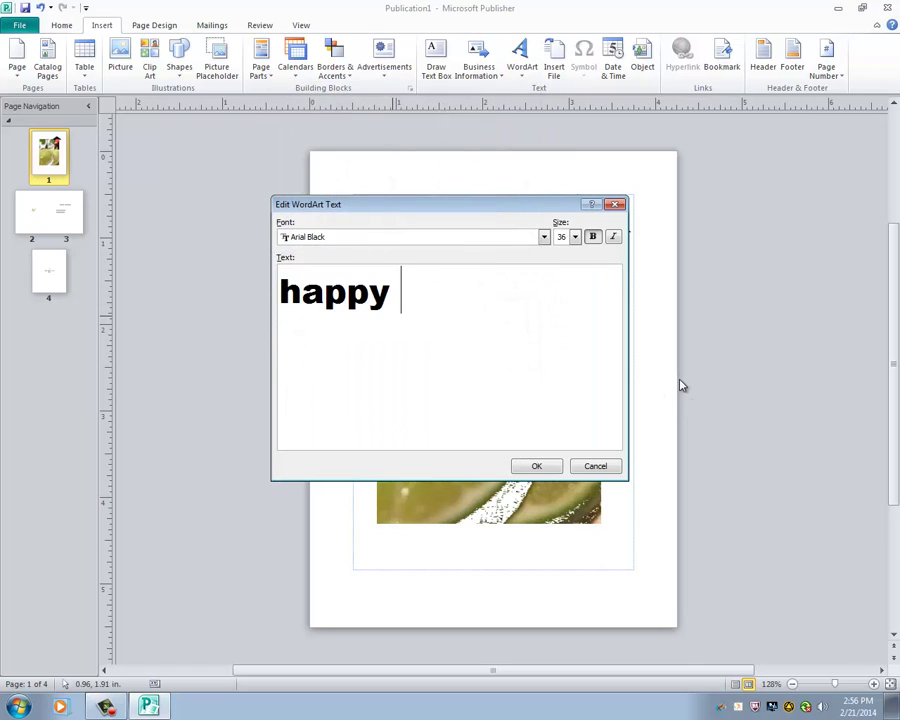
type("birthday")
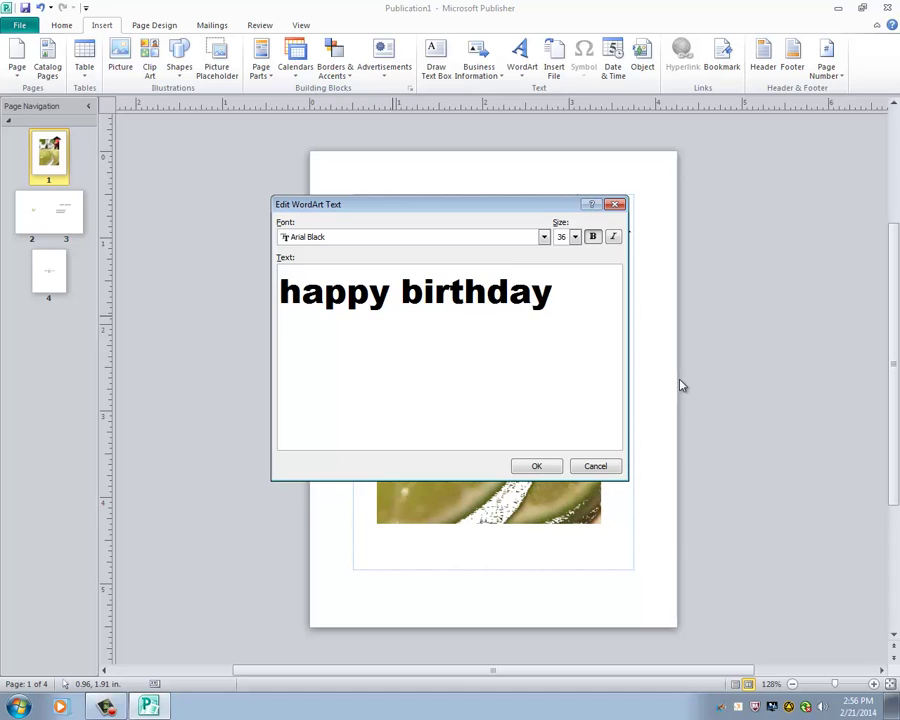
left_click(557, 465)
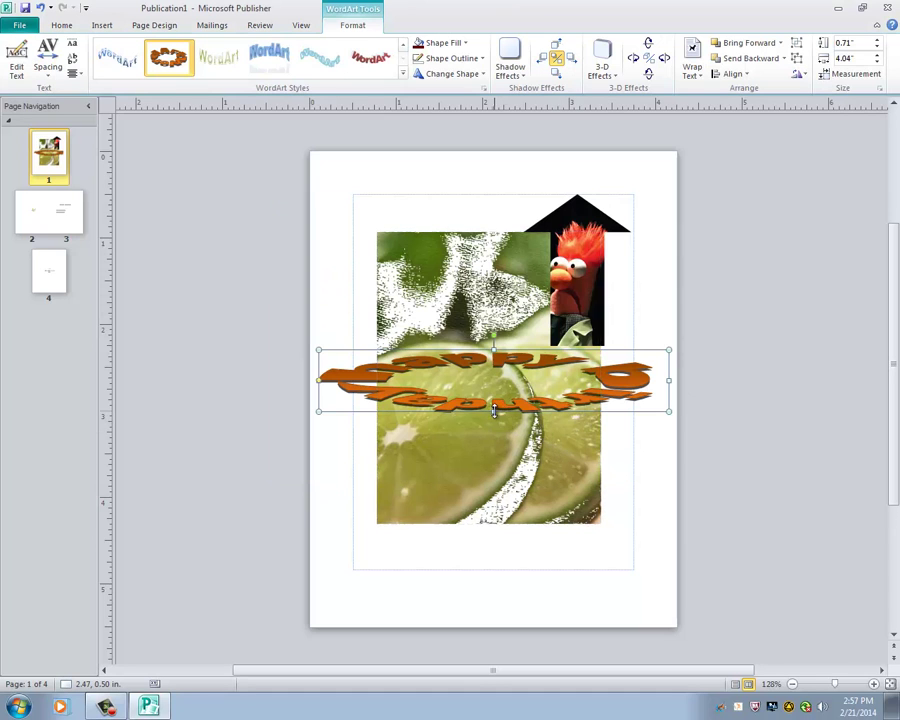
Stretch the WordArt into a big circle, layered above the lime photo but behind the Beaker arrow
left_click_drag(493, 410, 494, 619)
left_click_drag(493, 349, 492, 178)
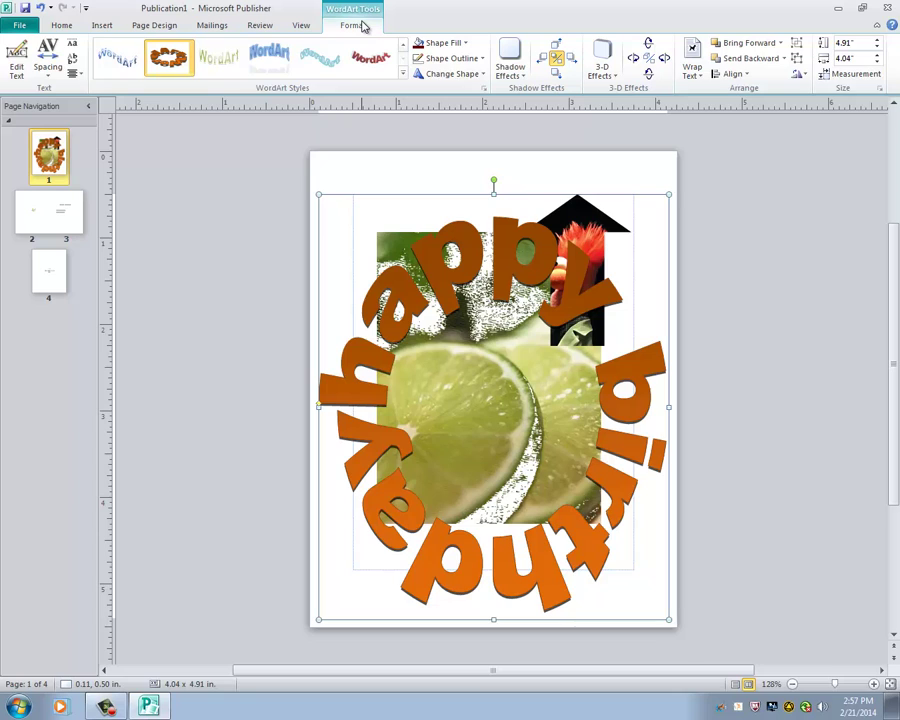
left_click(747, 60)
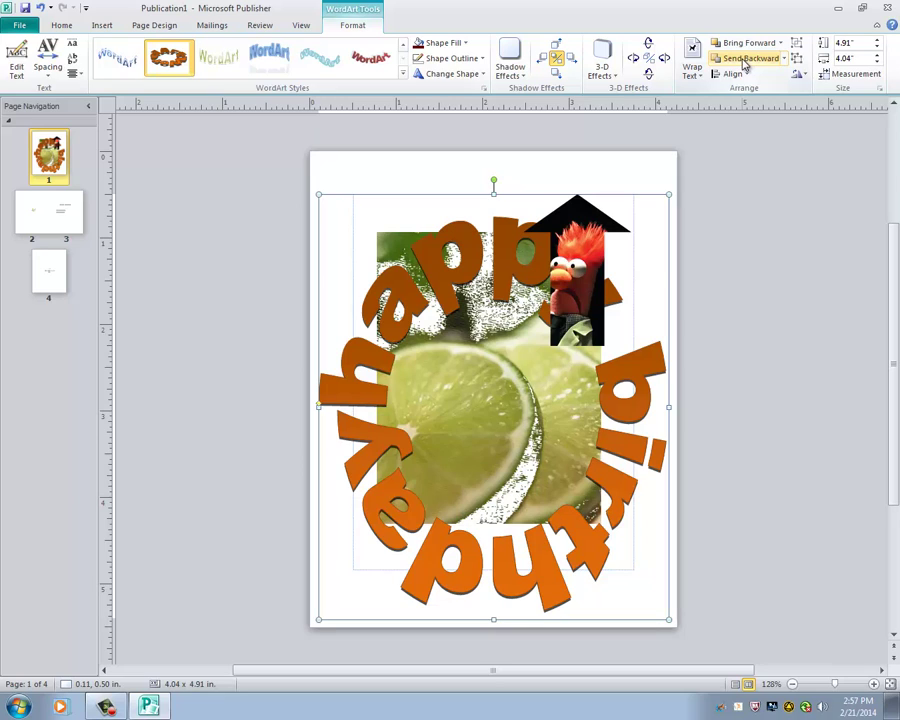
left_click(745, 59)
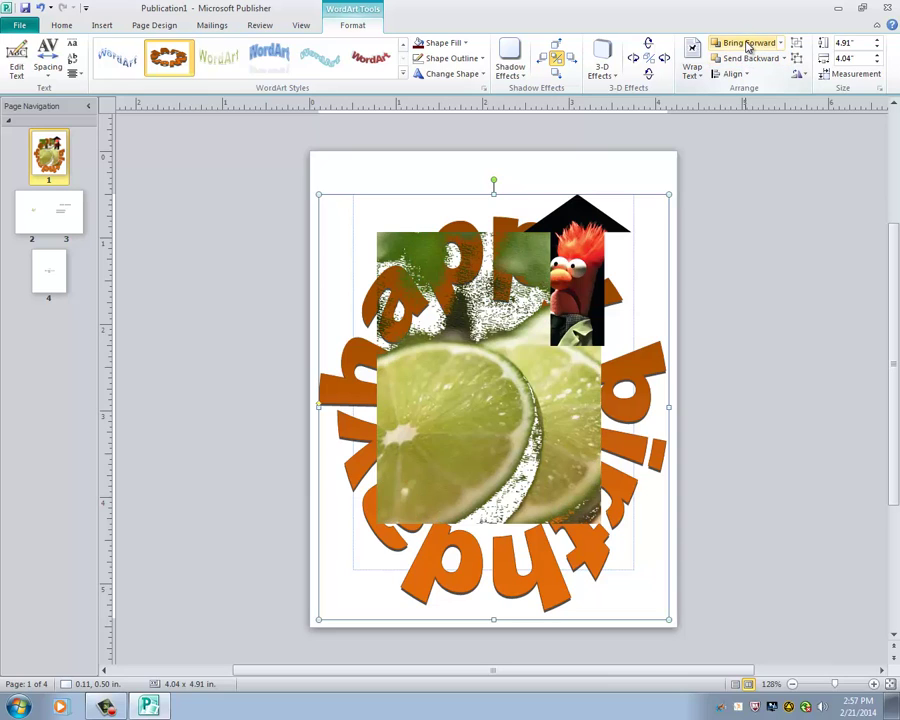
left_click(747, 44)
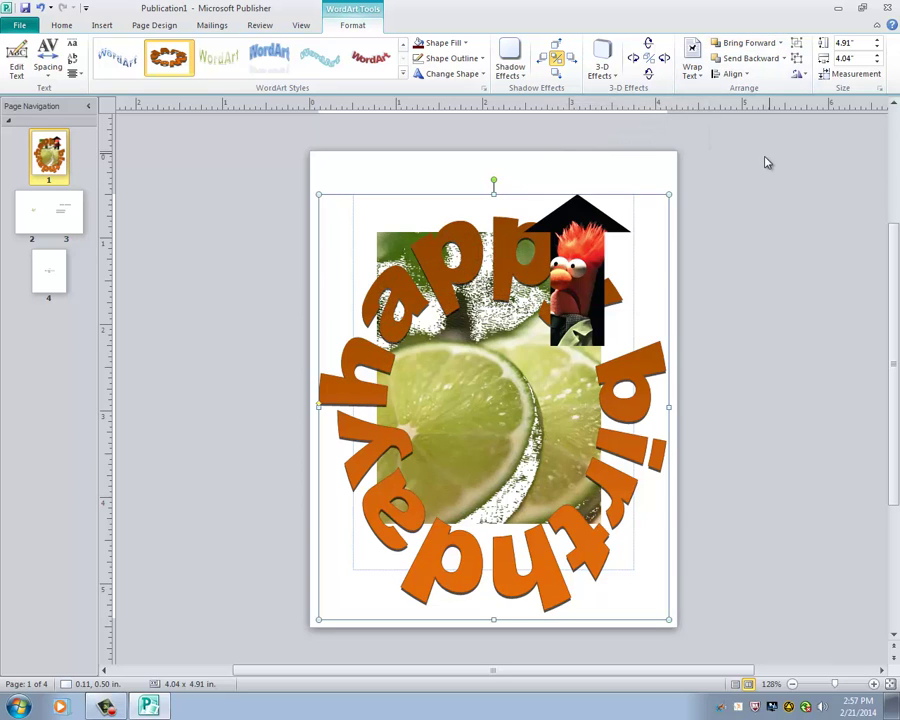